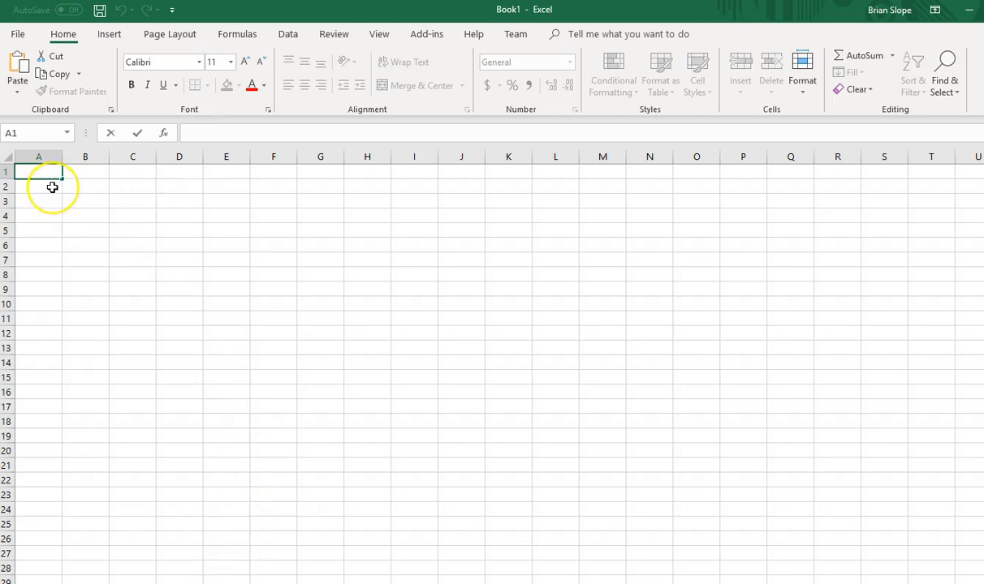
Step: Merge and center cells A3 through D3
{"action": "left_click_drag", "start_coordinate": [53, 201], "coordinate": [190, 202]}
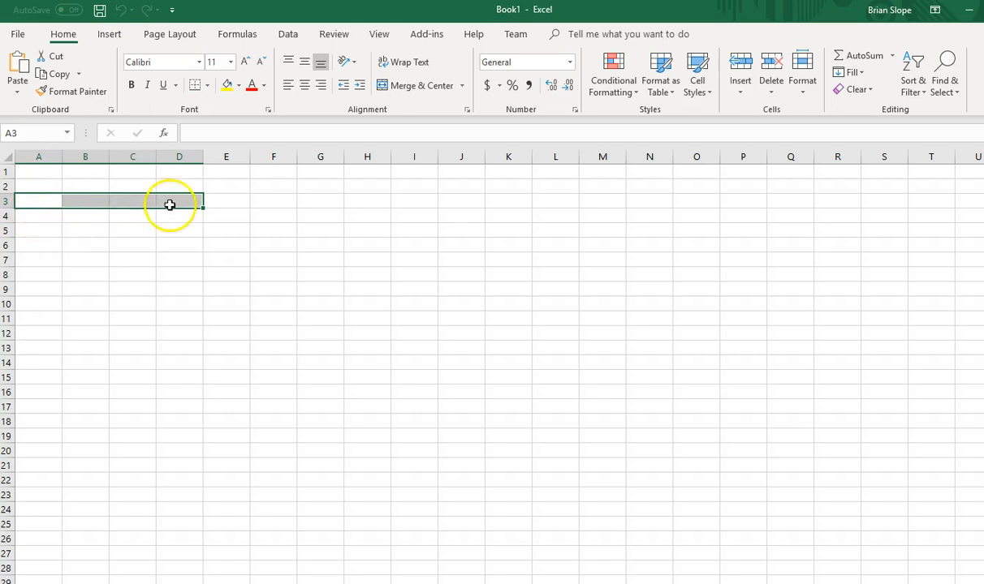
{"action": "left_click", "coordinate": [420, 90]}
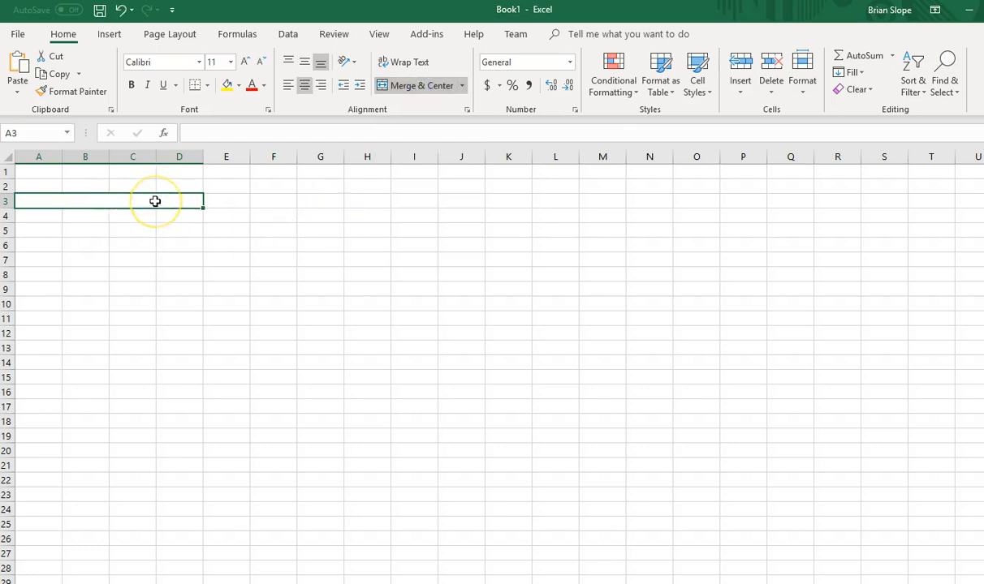
Step: Enter the text "This my first cell" in cell A1, correcting the missing space after "This"
{"action": "left_click", "coordinate": [47, 172]}
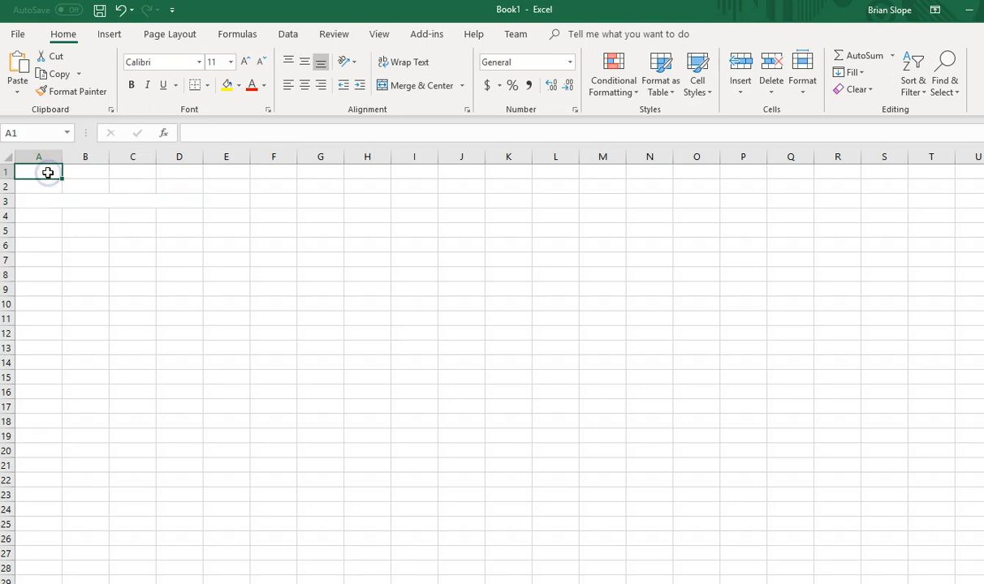
{"action": "type", "text": "Thismy first cell"}
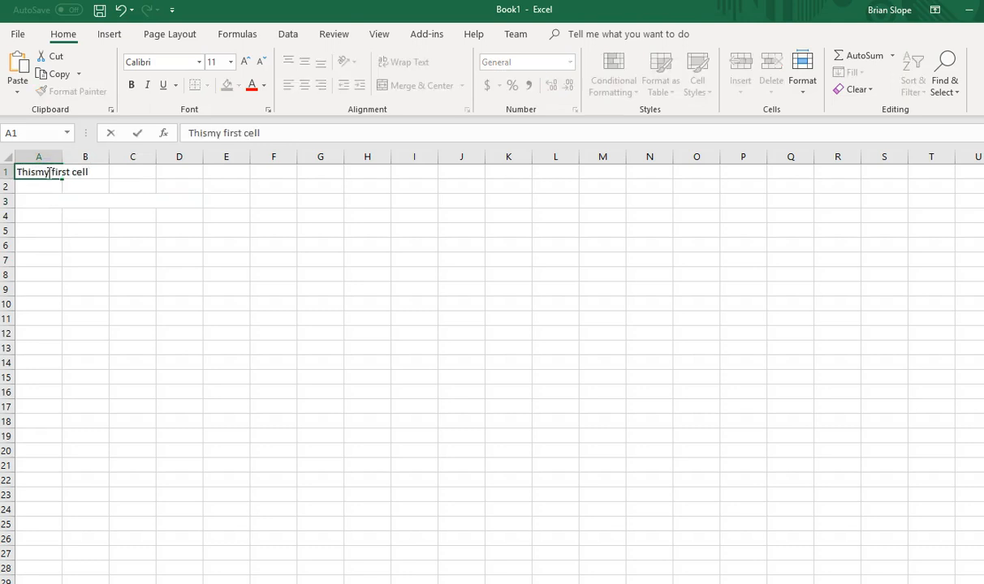
{"action": "key", "text": "Return"}
{"action": "left_click", "coordinate": [99, 93]}
{"action": "left_click", "coordinate": [37, 171]}
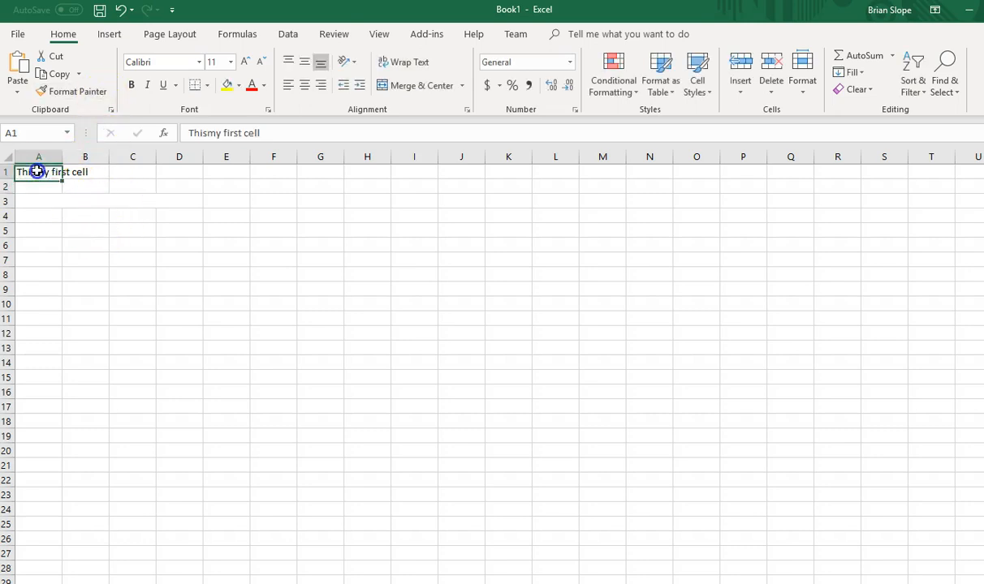
{"action": "double_click", "coordinate": [36, 171]}
{"action": "left_click", "coordinate": [44, 207]}
{"action": "left_click", "coordinate": [42, 171]}
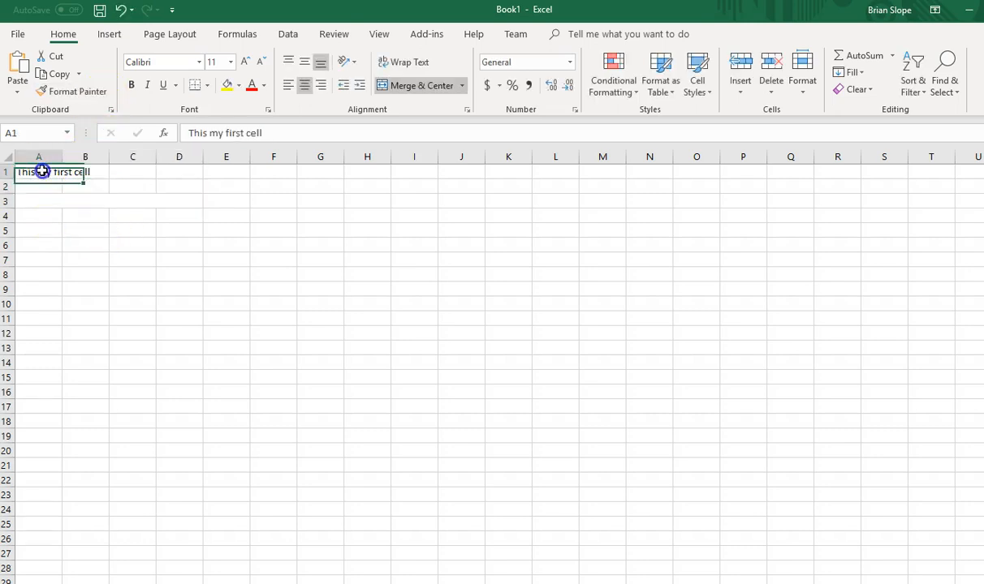
Step: Enter "Something" in cell B1 and widen column A enough to fit the full text of A1
{"action": "left_click", "coordinate": [100, 174]}
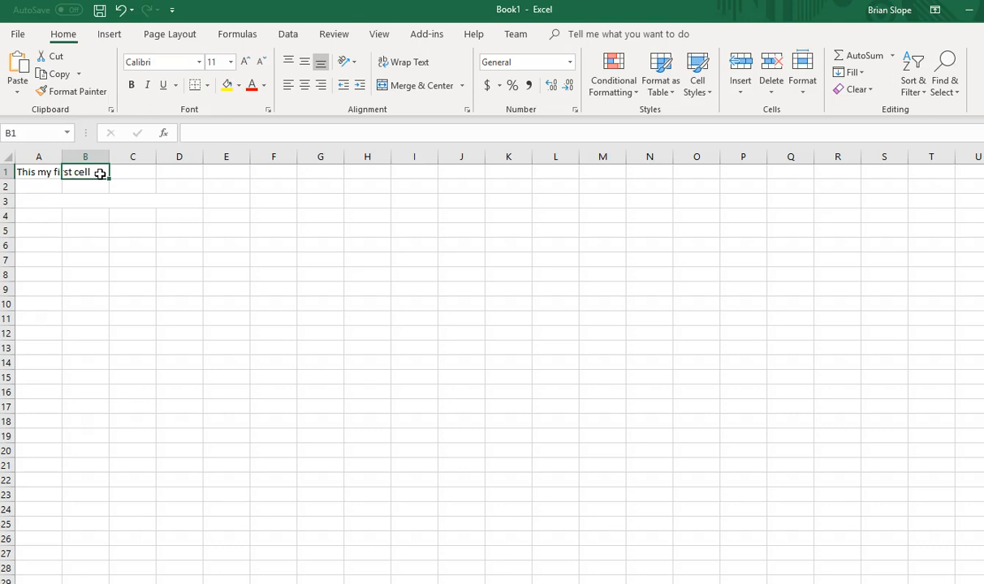
{"action": "type", "text": "Something"}
{"action": "key", "text": "Return"}
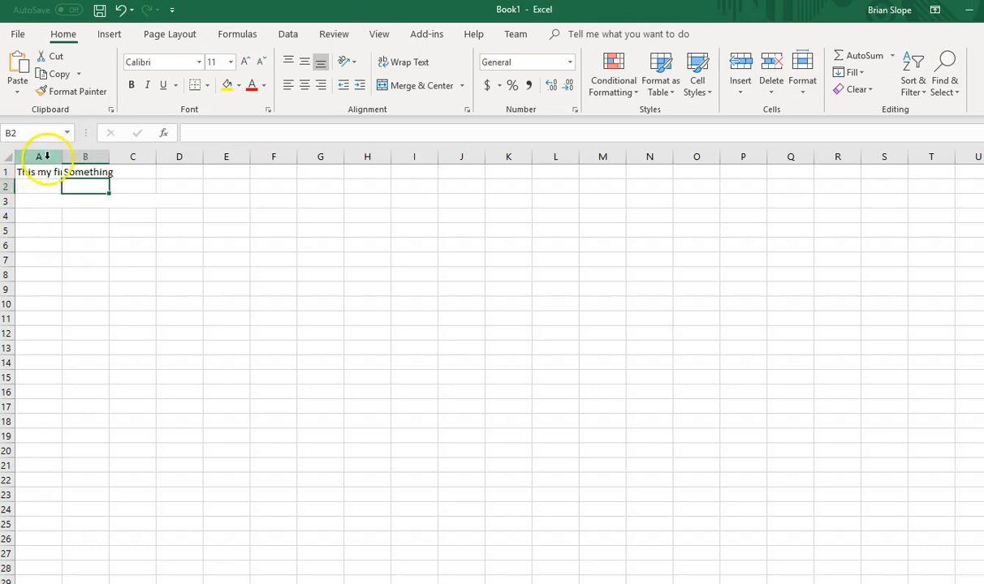
{"action": "left_click_drag", "start_coordinate": [63, 156], "coordinate": [113, 156]}
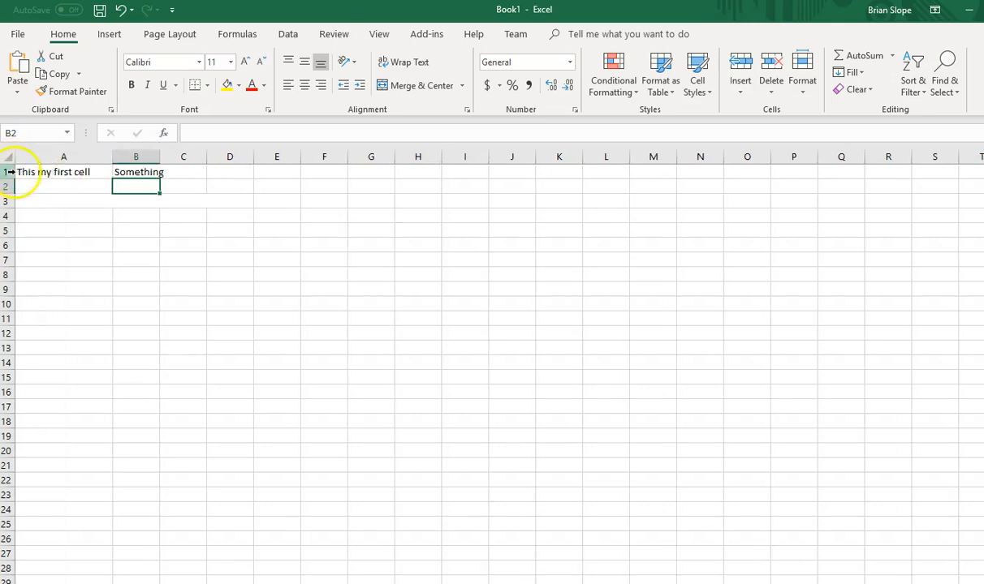
Step: Center the text of cell A1 horizontally
{"action": "left_click", "coordinate": [70, 175]}
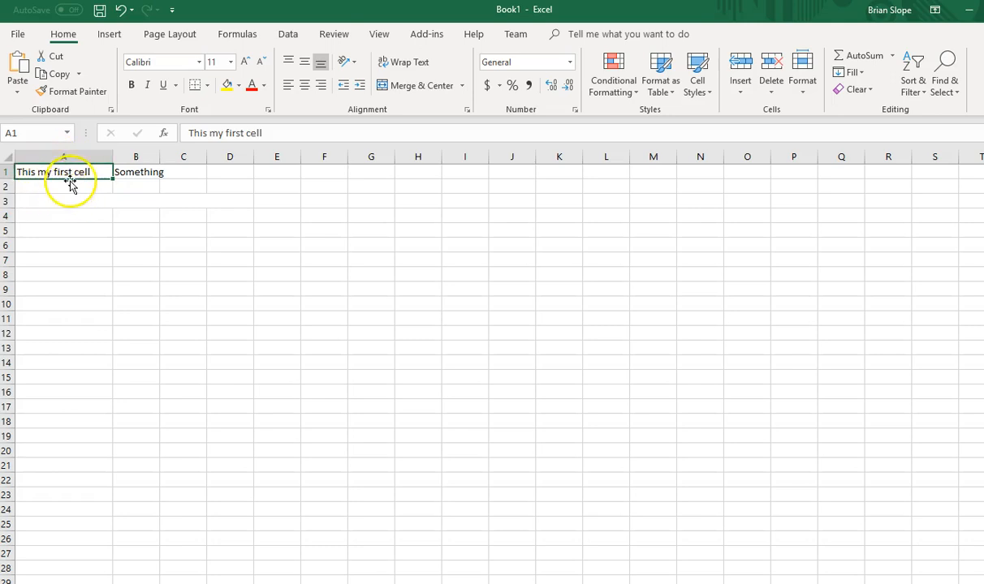
{"action": "left_click", "coordinate": [129, 172]}
{"action": "left_click", "coordinate": [65, 173]}
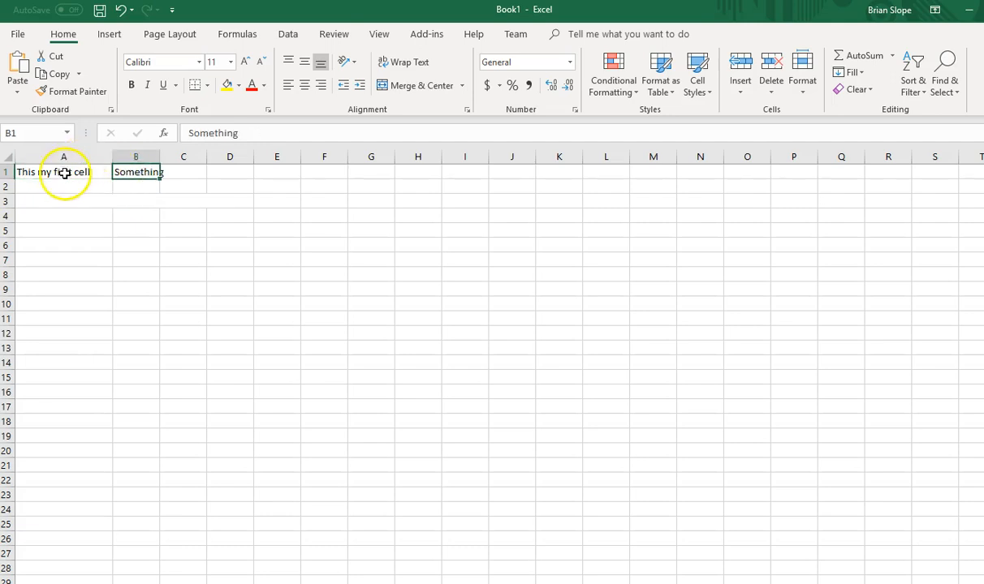
{"action": "left_click", "coordinate": [179, 185]}
{"action": "left_click", "coordinate": [63, 170]}
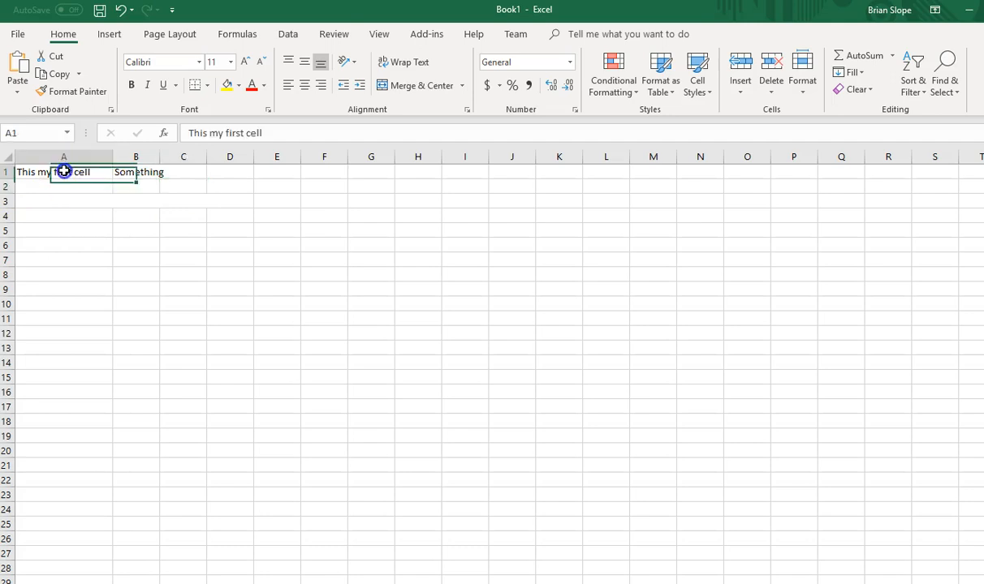
{"action": "left_click", "coordinate": [305, 85]}
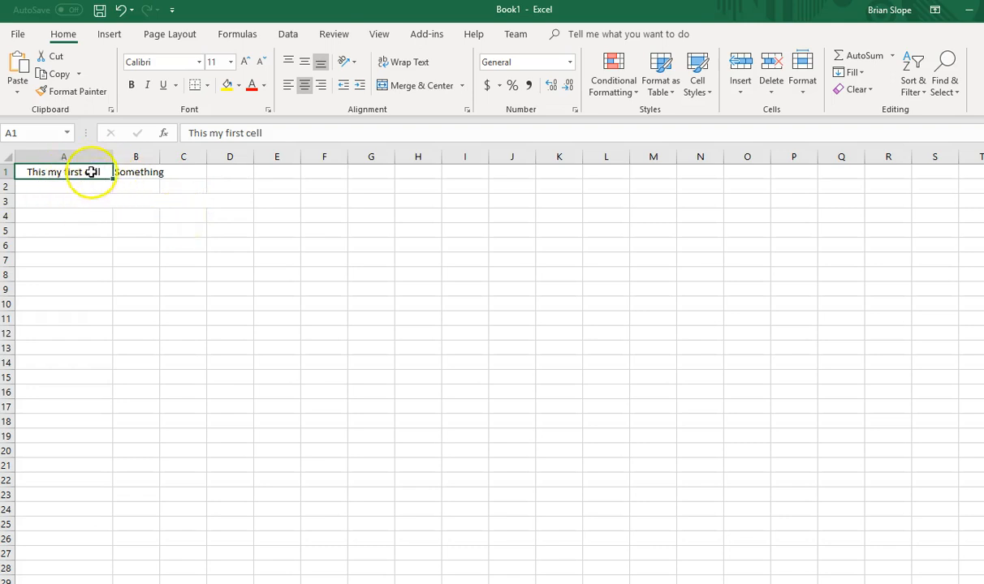
Step: Fill the cell range A1:D9 with yellow
{"action": "left_click_drag", "start_coordinate": [103, 174], "coordinate": [36, 314]}
{"action": "left_click_drag", "start_coordinate": [114, 194], "coordinate": [83, 183]}
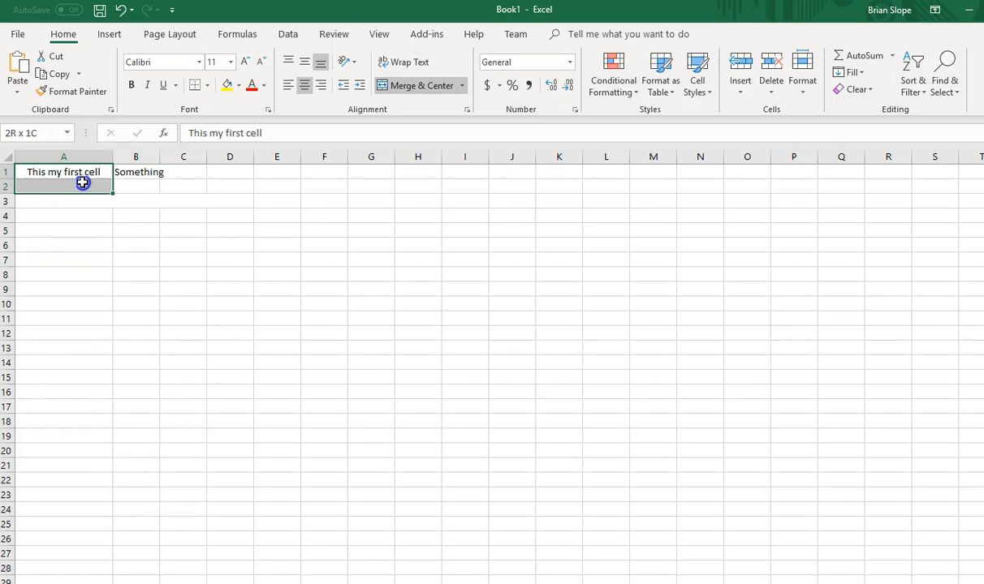
{"action": "left_click_drag", "start_coordinate": [82, 186], "coordinate": [87, 294]}
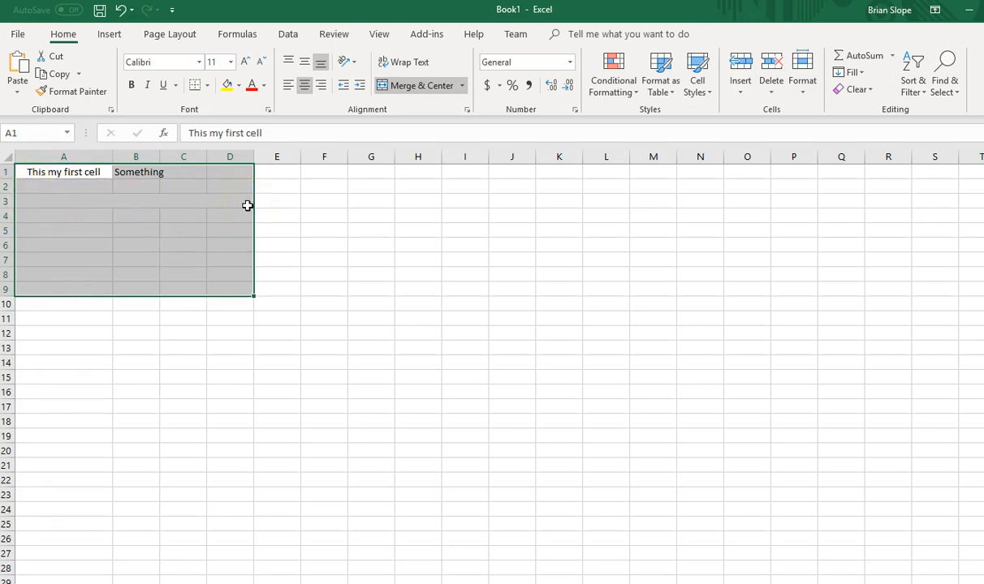
{"action": "left_click", "coordinate": [227, 86]}
{"action": "left_click", "coordinate": [231, 332]}
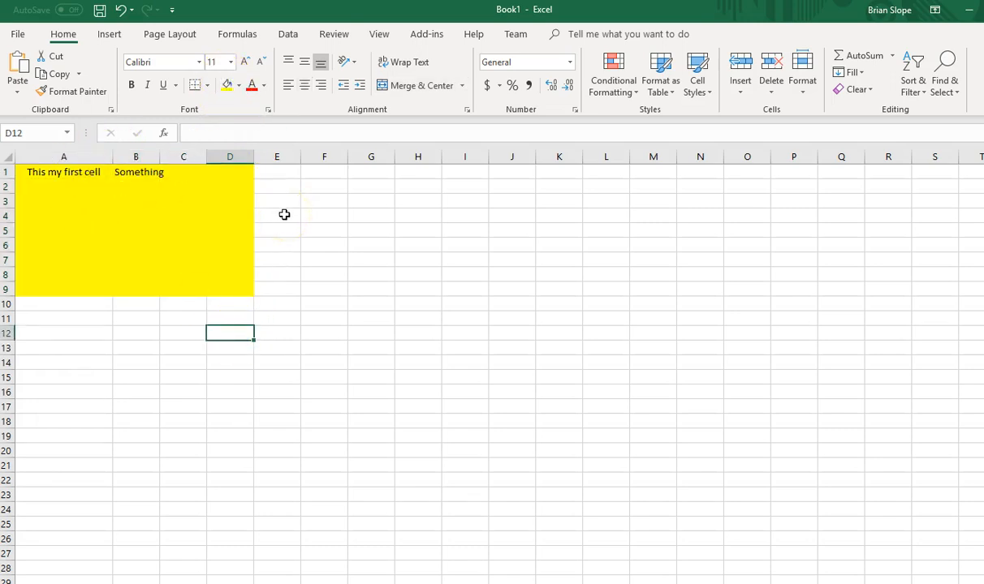
{"action": "left_click", "coordinate": [141, 184]}
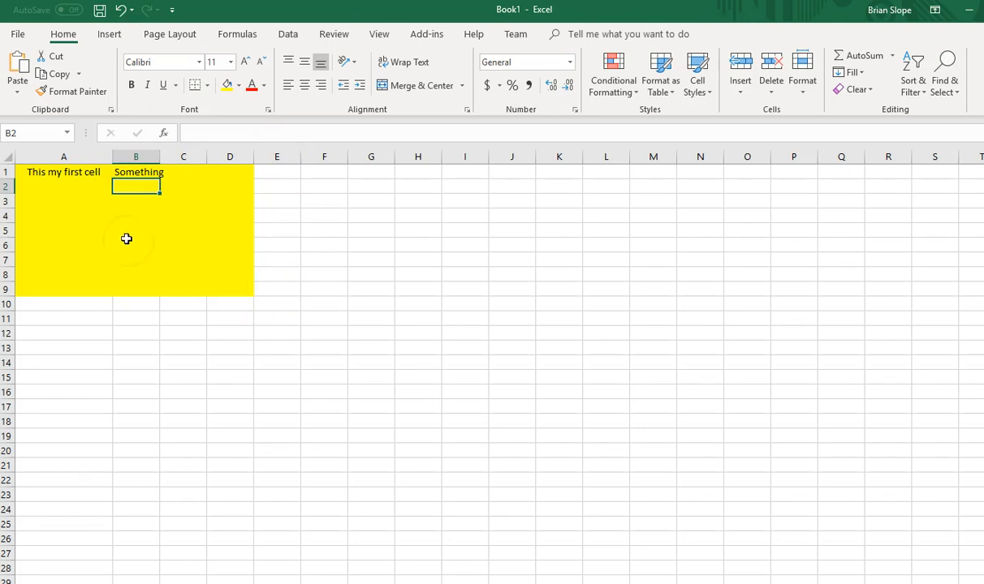
Step: Review the page, margin and header/footer options in the print page setup and enable gridline printing, keeping the workbook open
{"action": "left_click", "coordinate": [17, 34]}
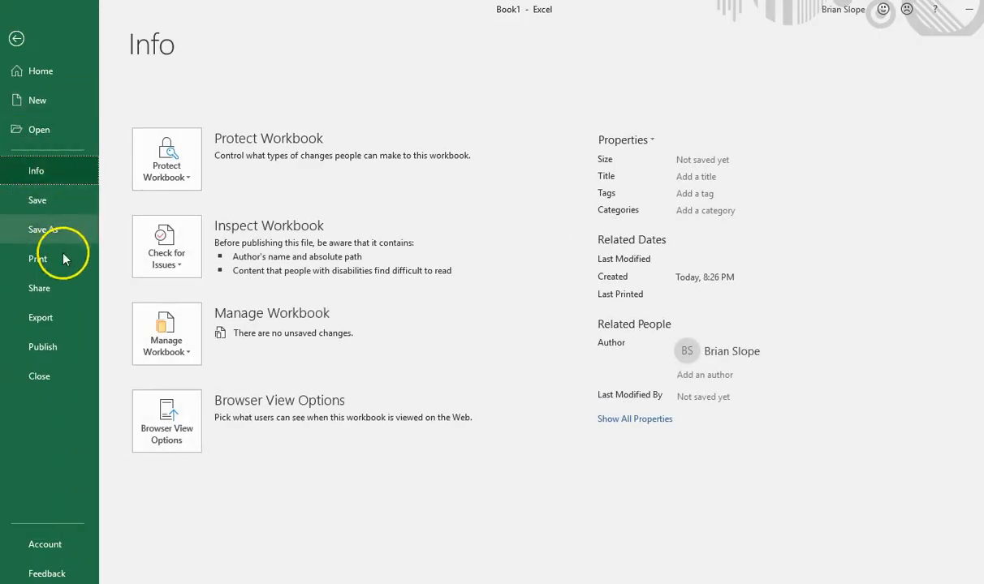
{"action": "left_click", "coordinate": [48, 258]}
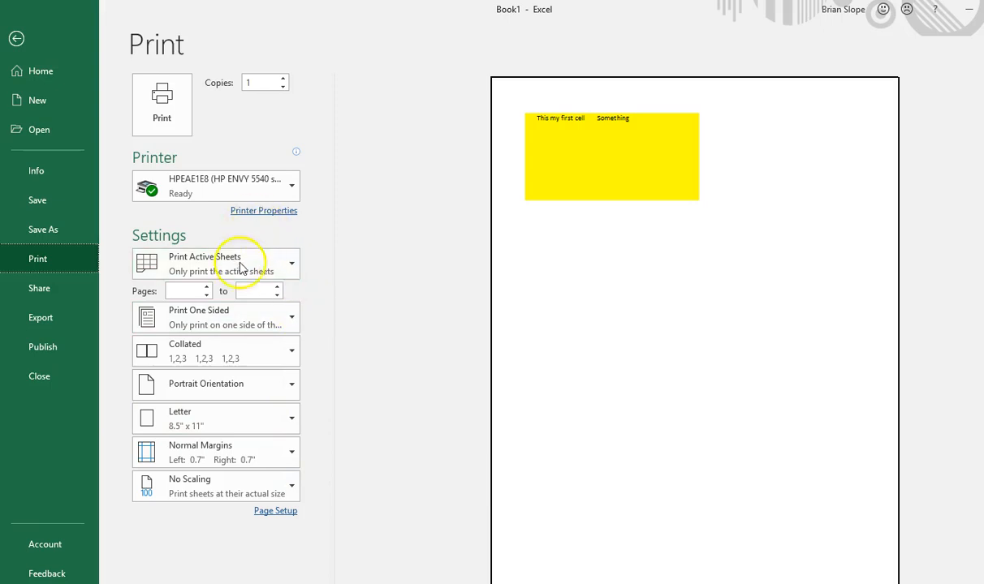
{"action": "left_click", "coordinate": [268, 511]}
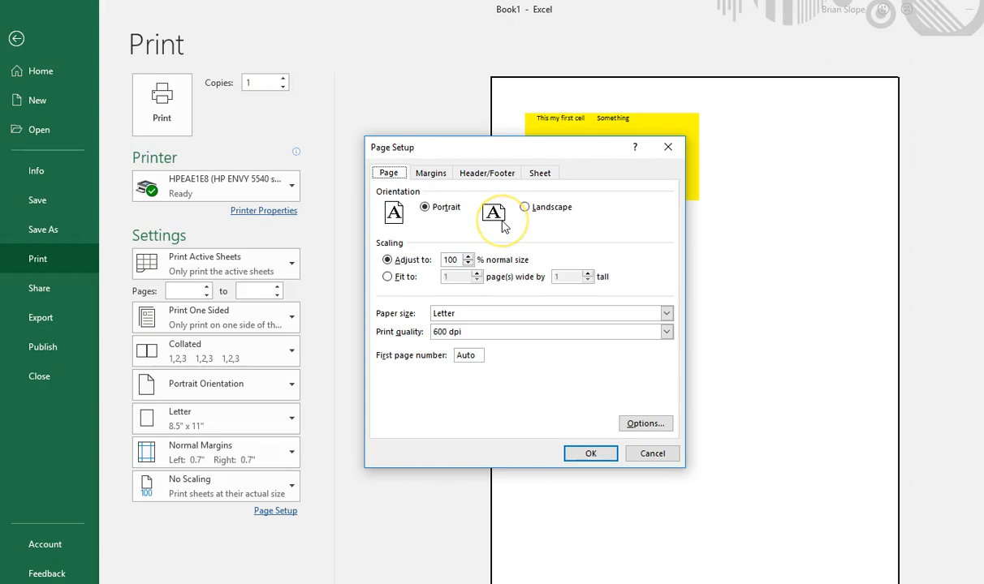
{"action": "left_click", "coordinate": [429, 174]}
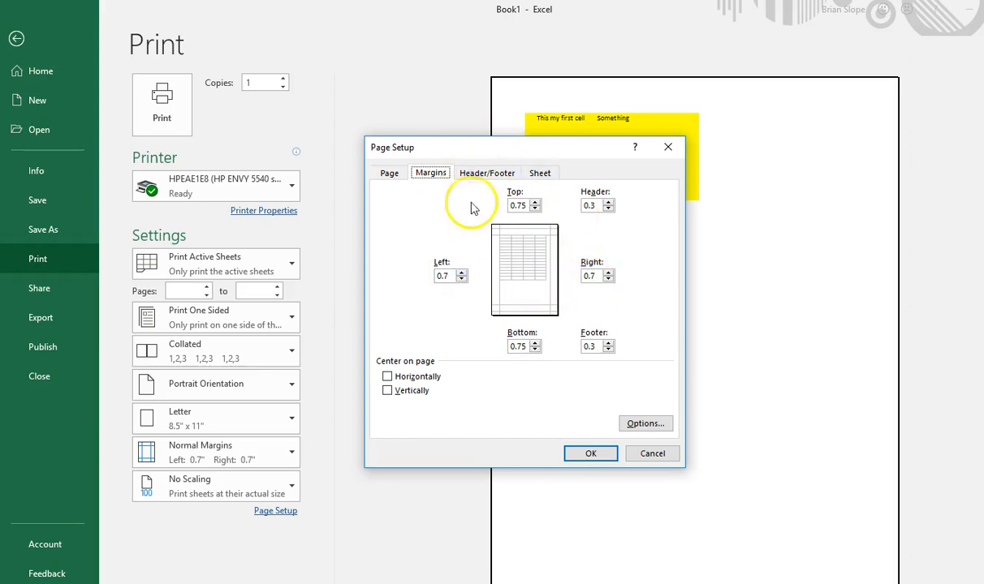
{"action": "left_click", "coordinate": [499, 175]}
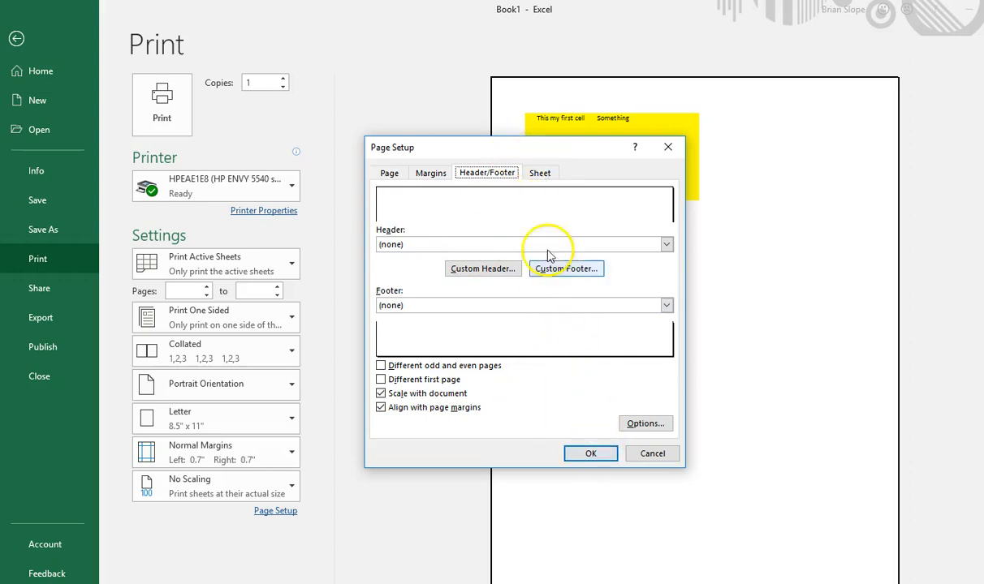
{"action": "left_click", "coordinate": [542, 172]}
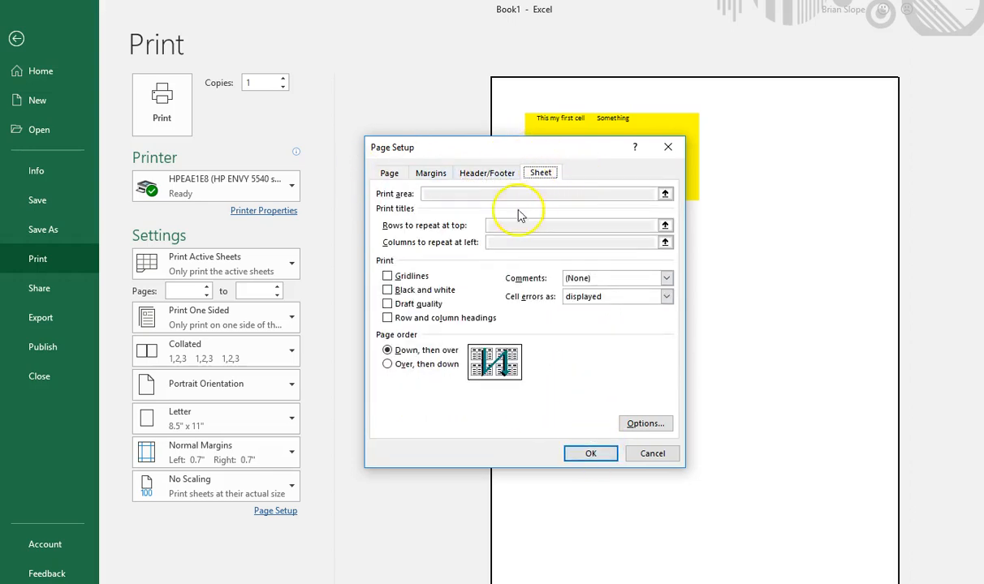
{"action": "left_click", "coordinate": [387, 277]}
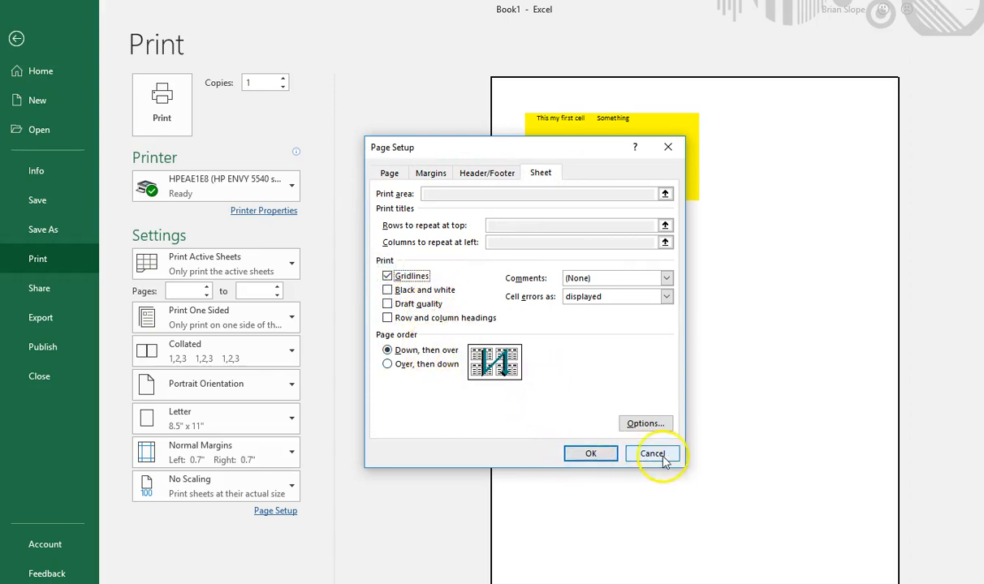
{"action": "left_click", "coordinate": [592, 454]}
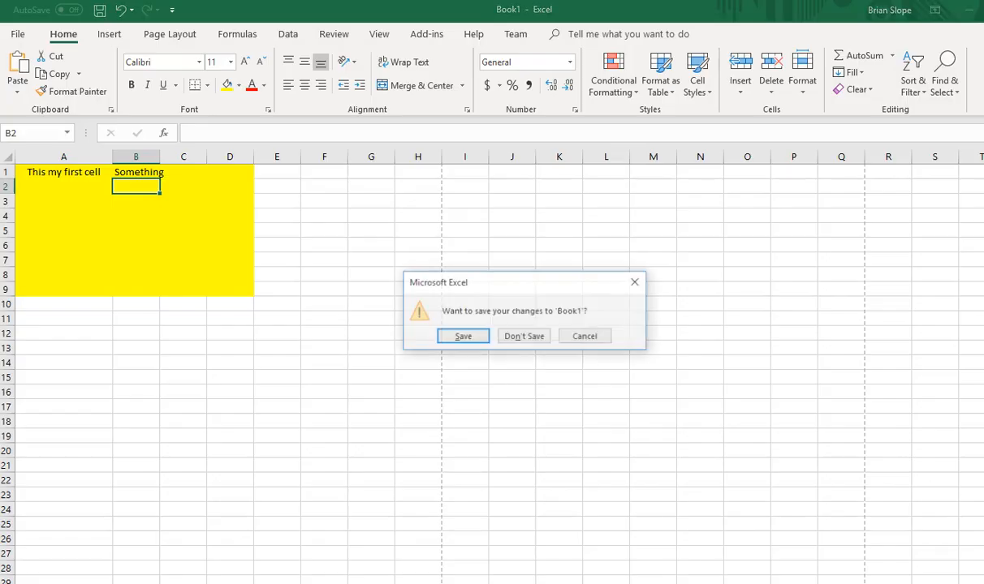
{"action": "left_click", "coordinate": [586, 337]}
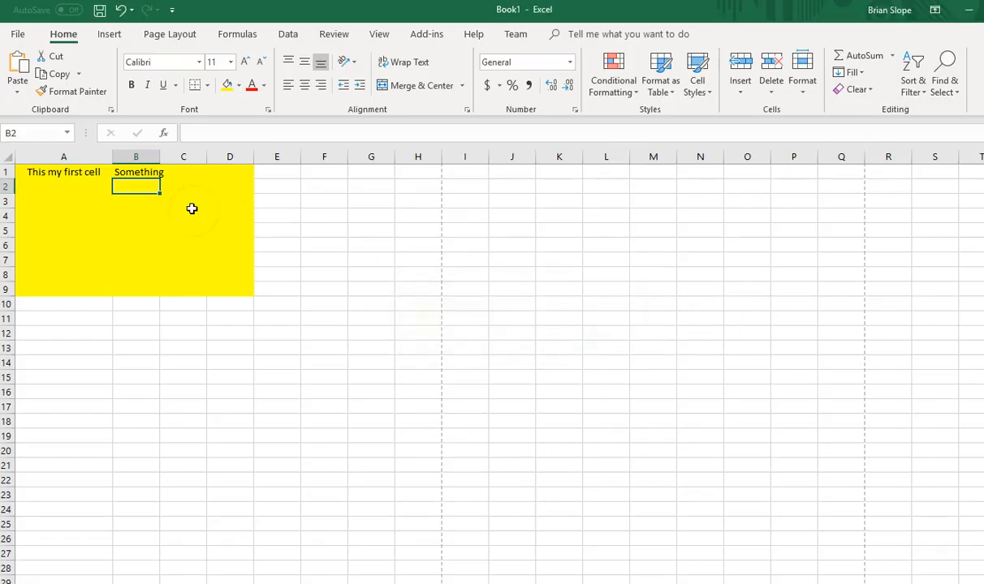
Step: Undo the yellow fill and all earlier cell edits, including the A3:D3 merge, to get back to an empty sheet
{"action": "left_click_drag", "start_coordinate": [142, 286], "coordinate": [138, 303]}
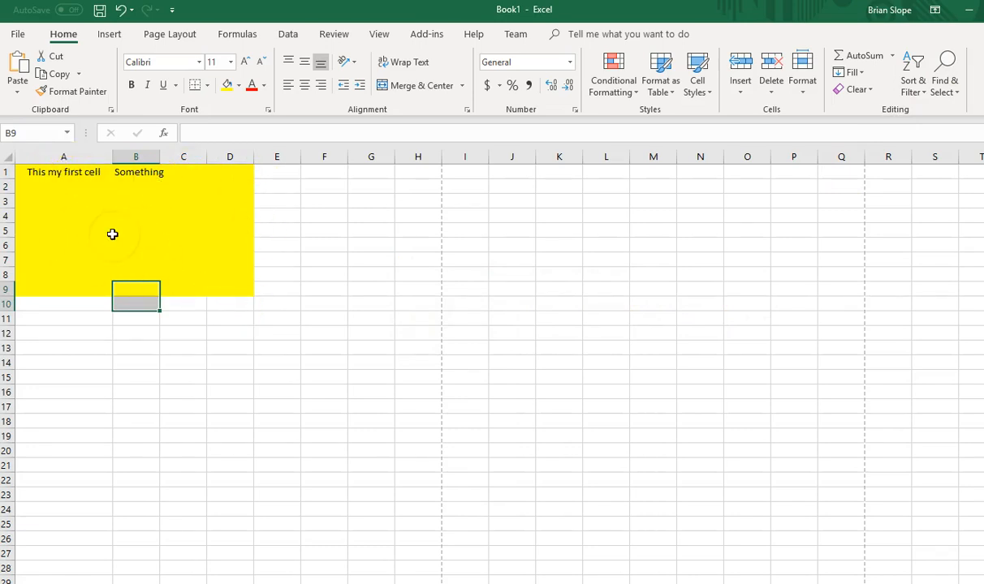
{"action": "key", "text": "ctrl+z"}
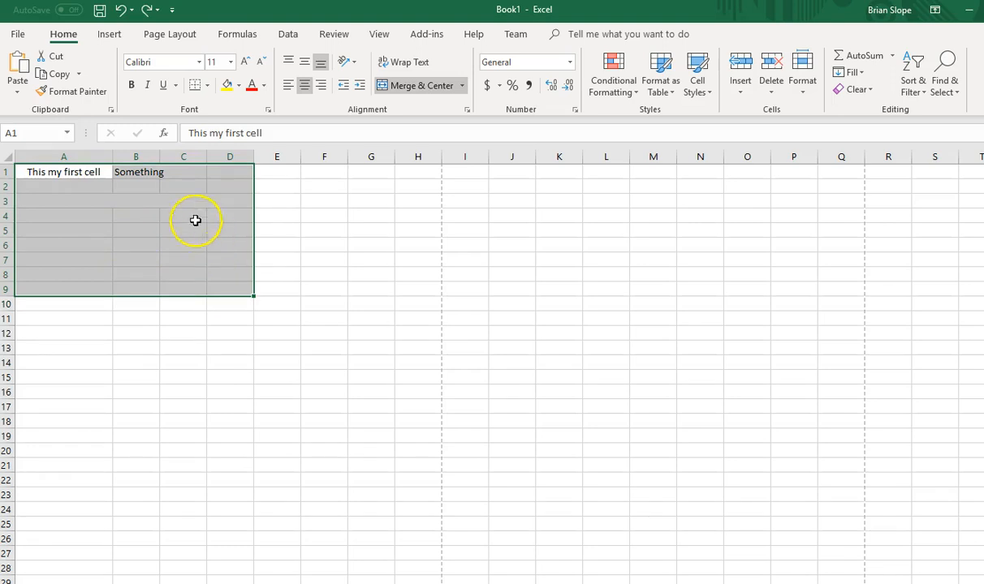
{"action": "left_click", "coordinate": [188, 199]}
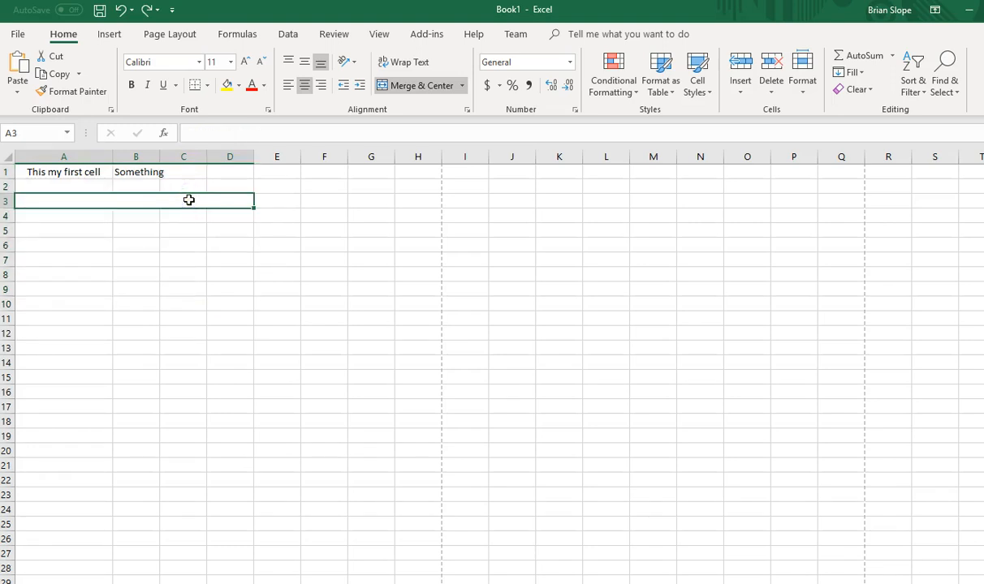
{"action": "key", "text": "ctrl+z"}
{"action": "key", "text": "ctrl+z"}
{"action": "key", "text": "ctrl+z"}
{"action": "key", "text": "ctrl+z"}
{"action": "key", "text": "ctrl+z"}
{"action": "key", "text": "ctrl+z"}
{"action": "left_click", "coordinate": [177, 286]}
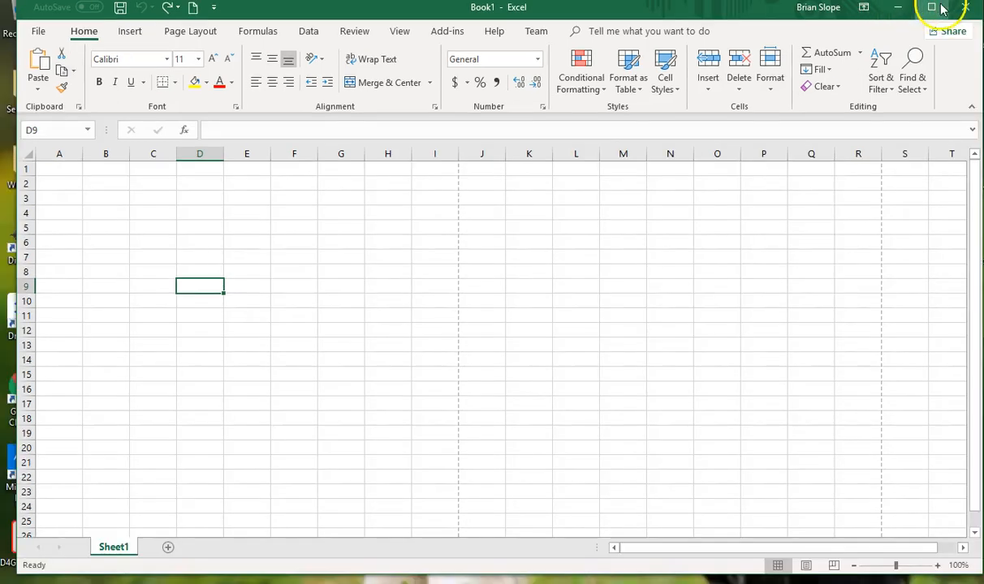
Step: Restore the workbook window from full screen and reposition it so that the sheet tab fits on screen
{"action": "left_click", "coordinate": [940, 9]}
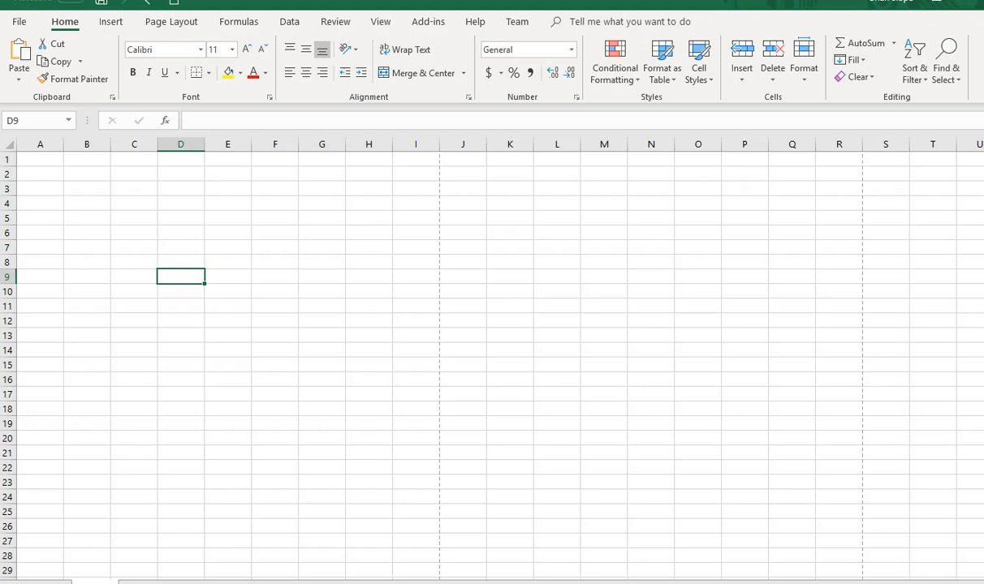
{"action": "key", "text": "super+Down"}
{"action": "left_click_drag", "start_coordinate": [448, 9], "coordinate": [433, 18]}
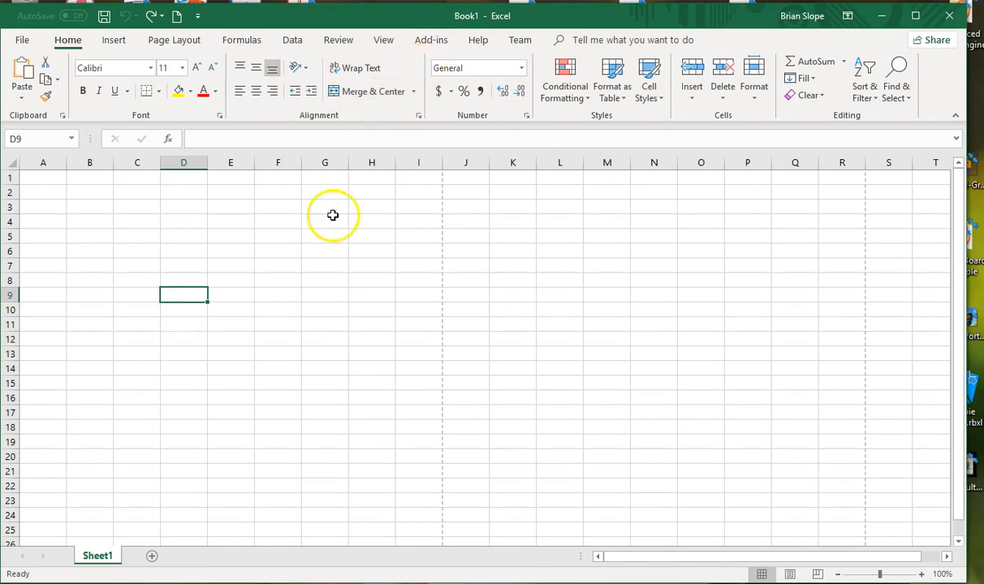
Step: Rename the worksheet Sheet1 as December
{"action": "double_click", "coordinate": [99, 557]}
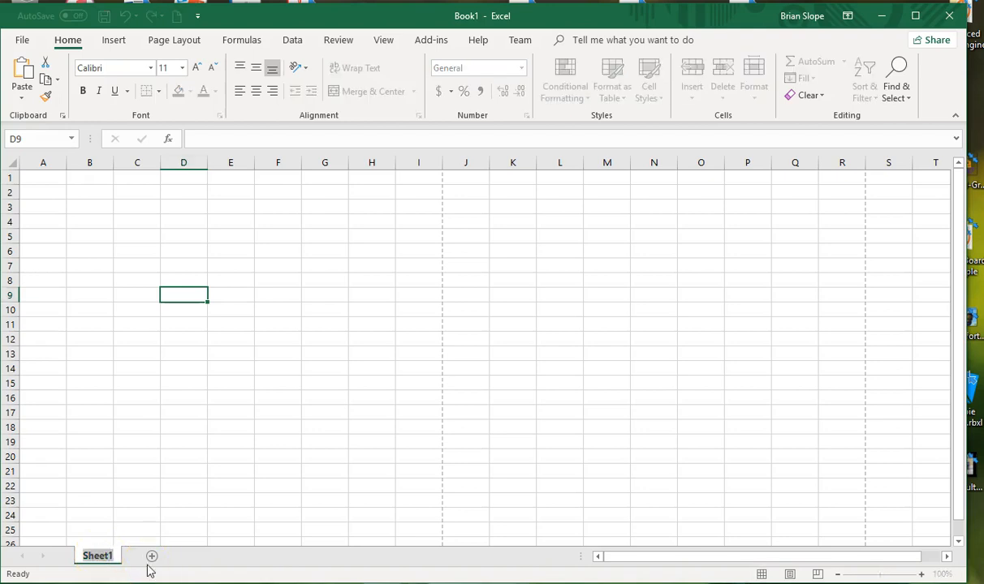
{"action": "type", "text": "December"}
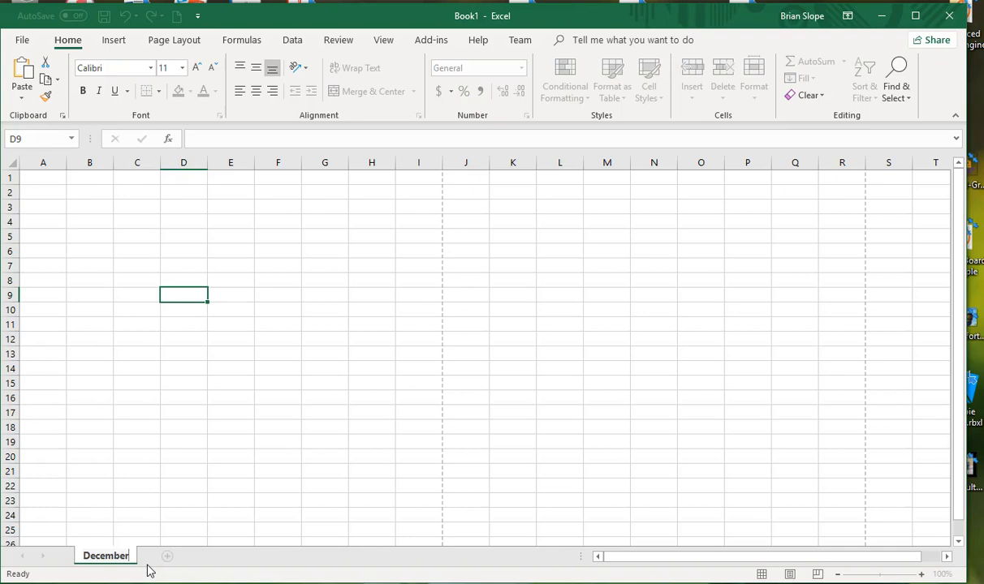
{"action": "key", "text": "Return"}
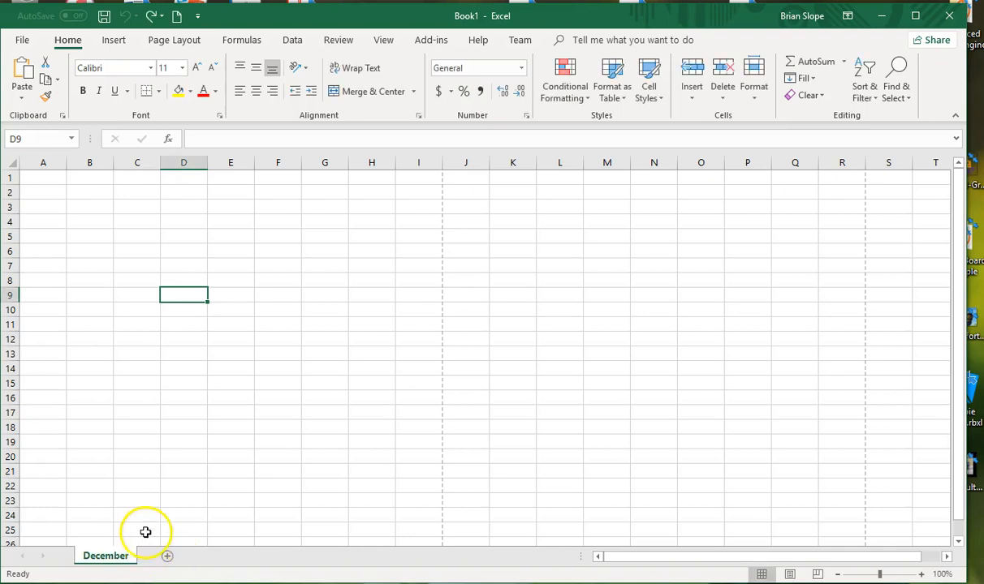
Step: Add a new worksheet after December and name it January
{"action": "left_click", "coordinate": [166, 556]}
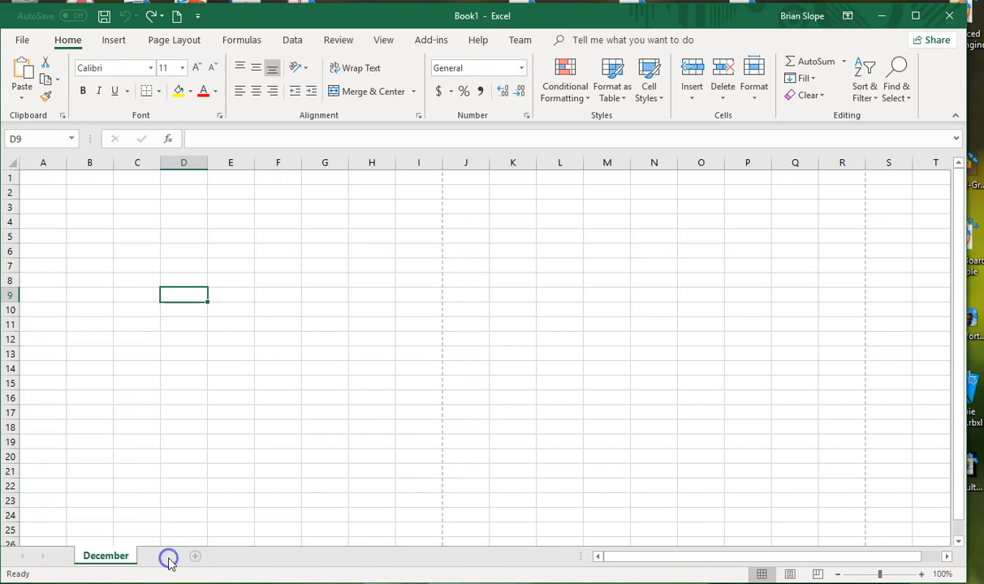
{"action": "double_click", "coordinate": [166, 555]}
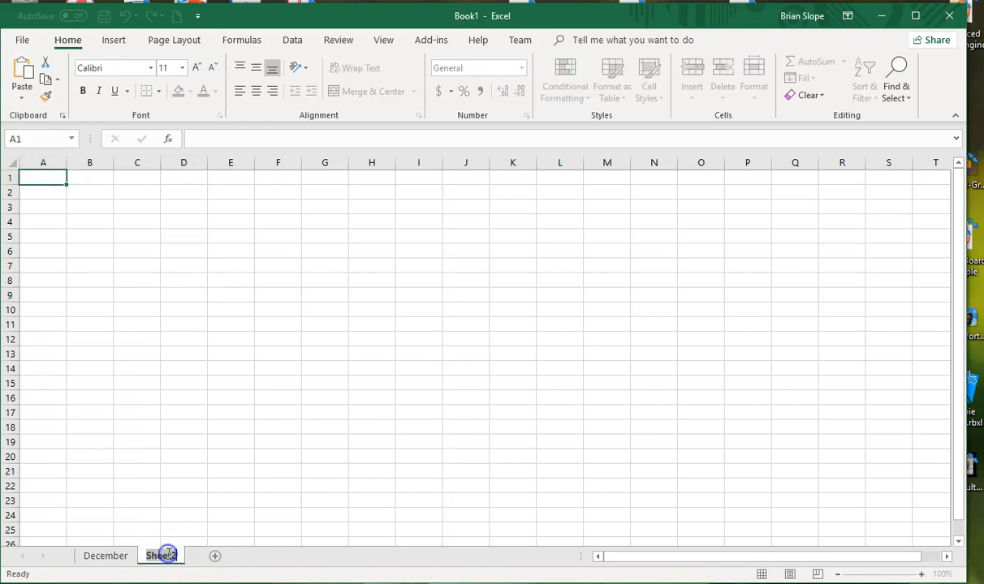
{"action": "type", "text": "January"}
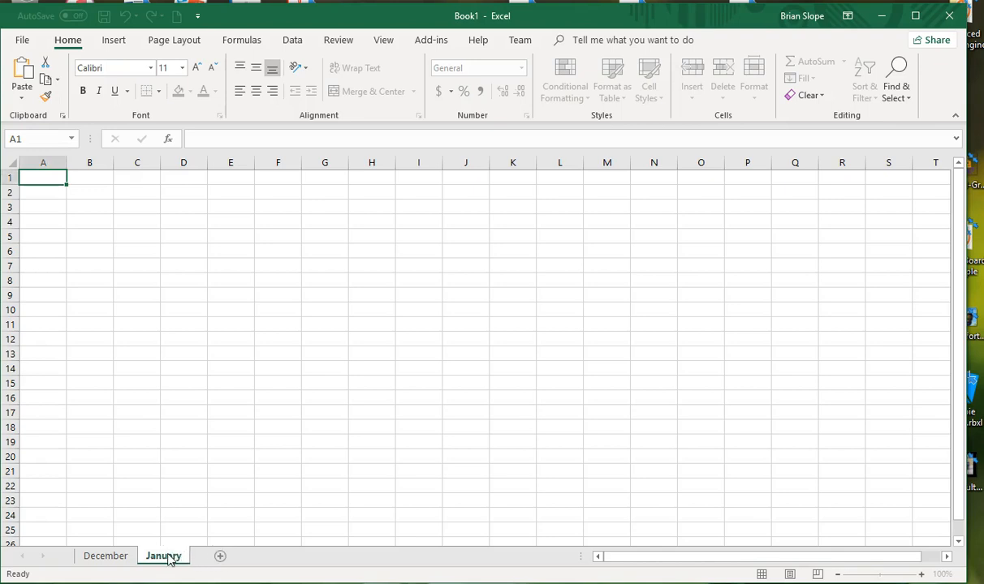
{"action": "key", "text": "Return"}
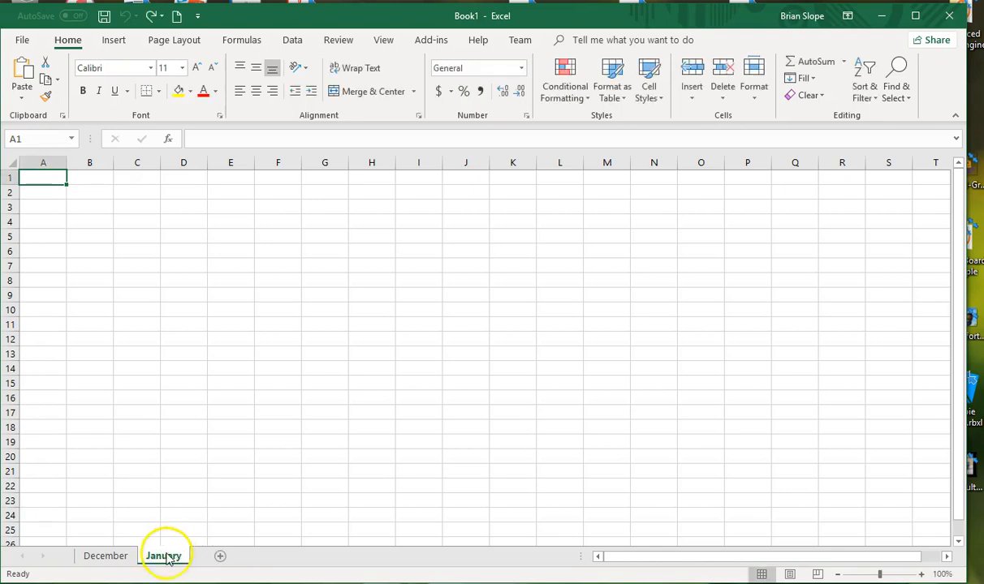
Step: Enter 3200 in cell F5 of the December sheet
{"action": "right_click", "coordinate": [167, 556]}
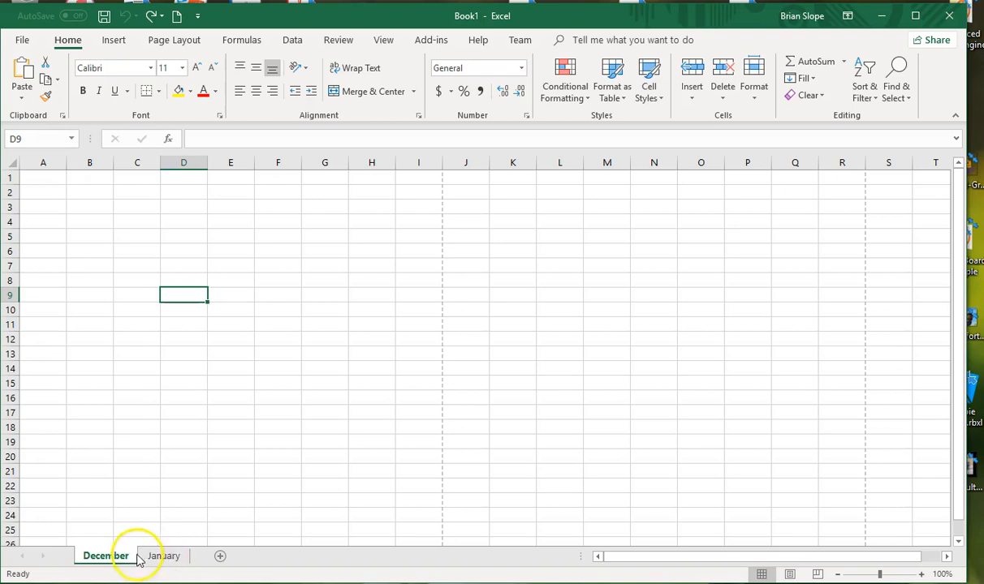
{"action": "left_click", "coordinate": [262, 240]}
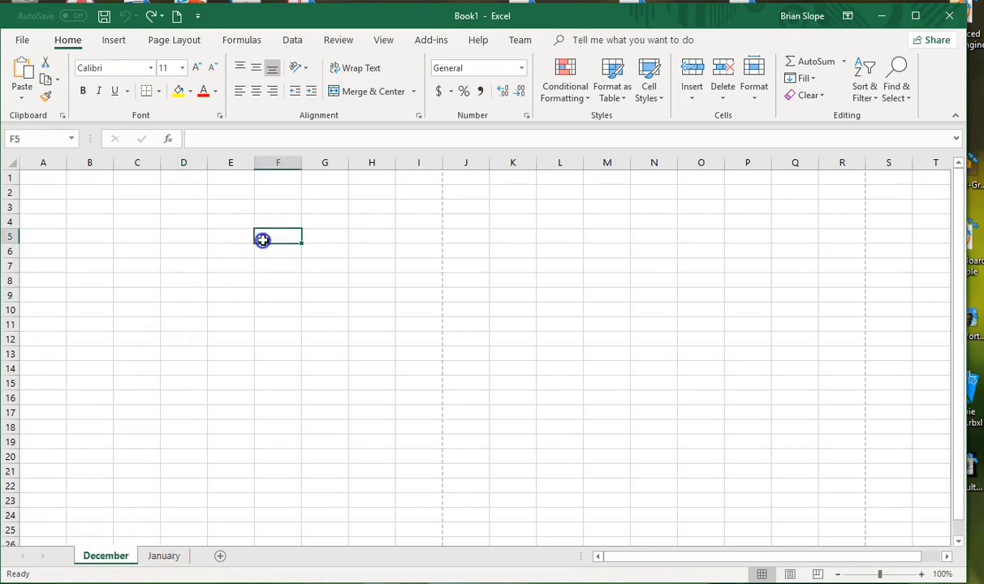
{"action": "type", "text": "32"}
{"action": "key", "text": "Return"}
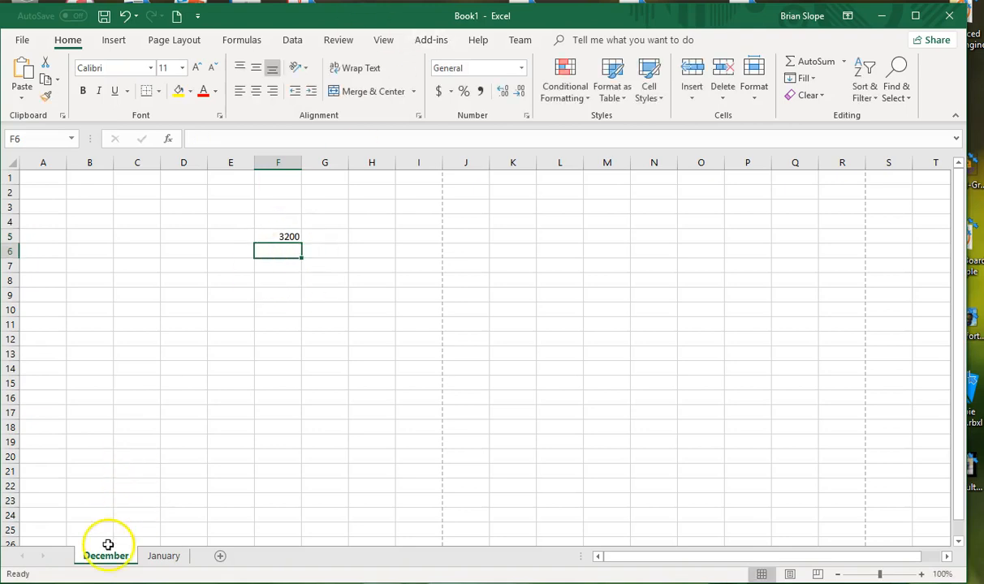
Step: Link cell A1 of the January sheet to the December amount with the formula =December!F5 and inspect it
{"action": "left_click", "coordinate": [161, 559]}
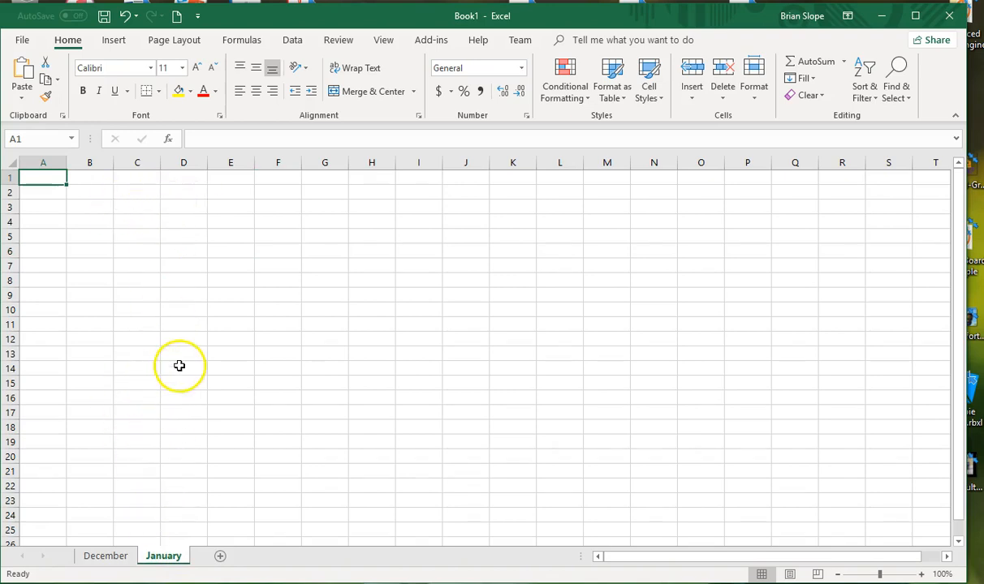
{"action": "type", "text": "="}
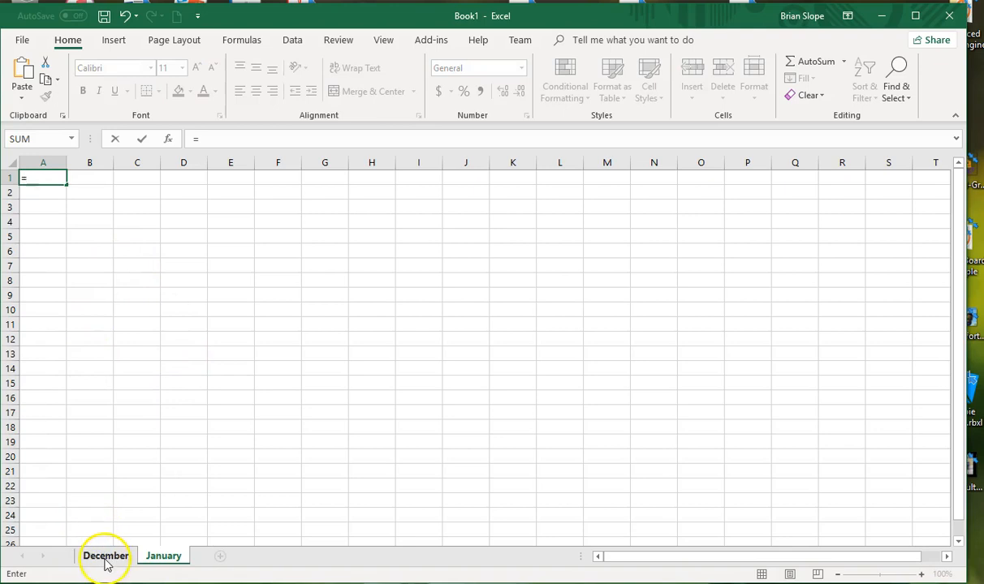
{"action": "left_click", "coordinate": [106, 556]}
{"action": "left_click", "coordinate": [286, 236]}
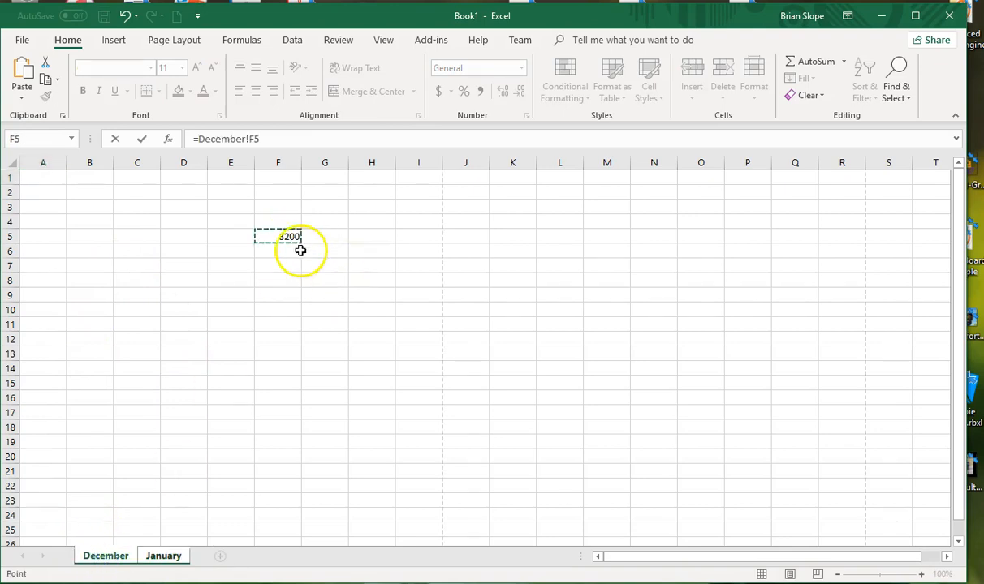
{"action": "key", "text": "Return"}
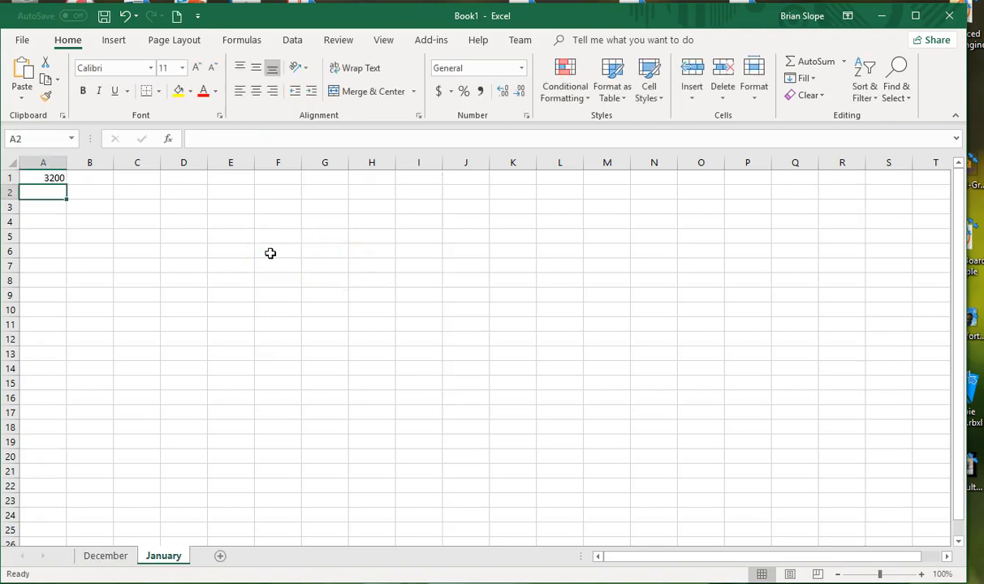
{"action": "left_click", "coordinate": [49, 181]}
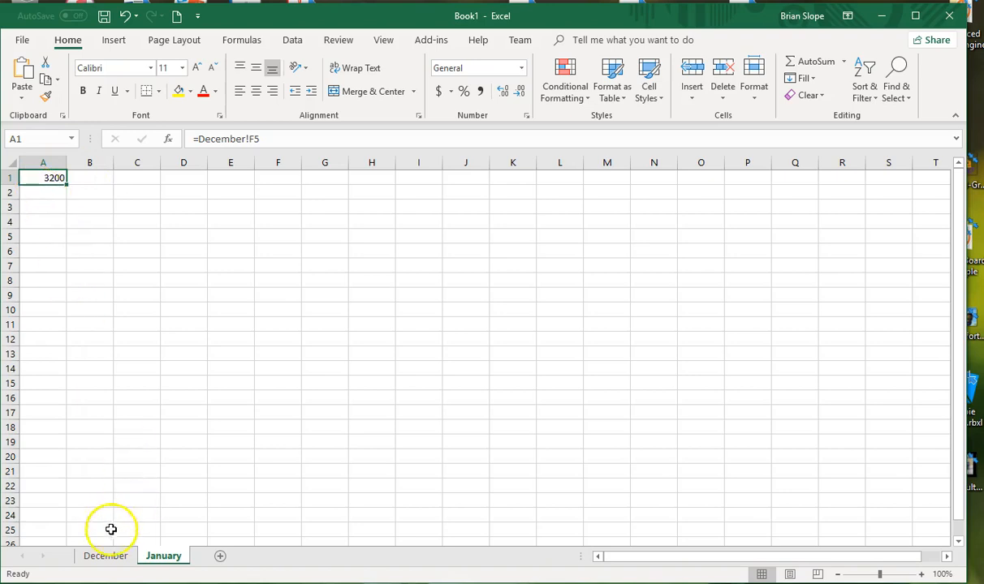
Step: Change cell F5 on the December sheet to 3300 and check the linked cell on the January sheet
{"action": "left_click", "coordinate": [104, 559]}
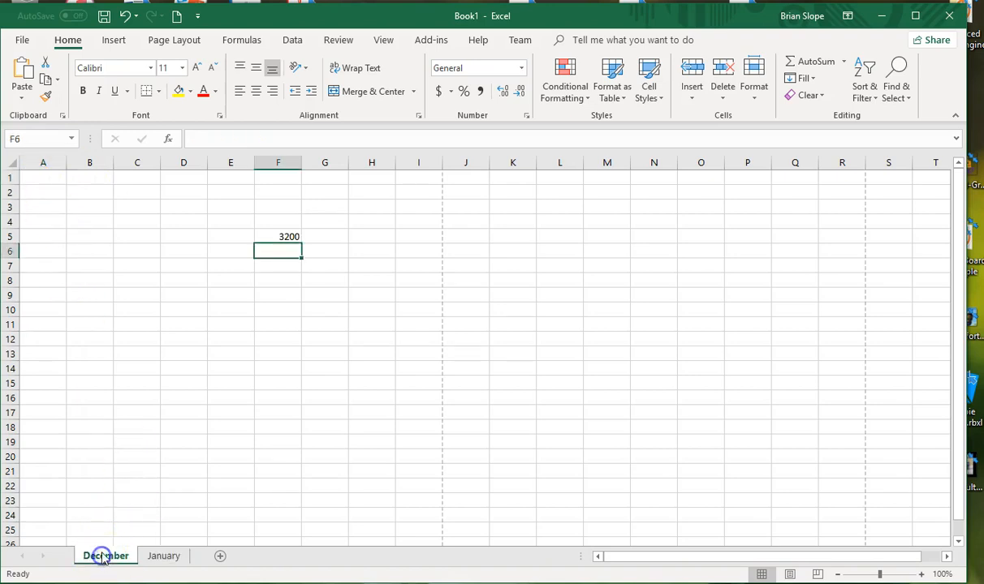
{"action": "left_click", "coordinate": [291, 236]}
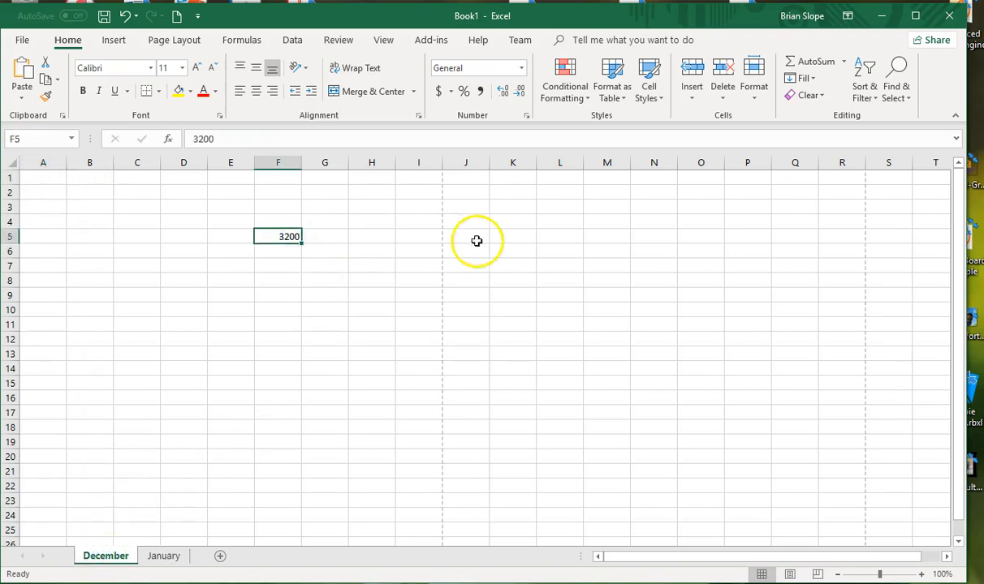
{"action": "type", "text": "3300"}
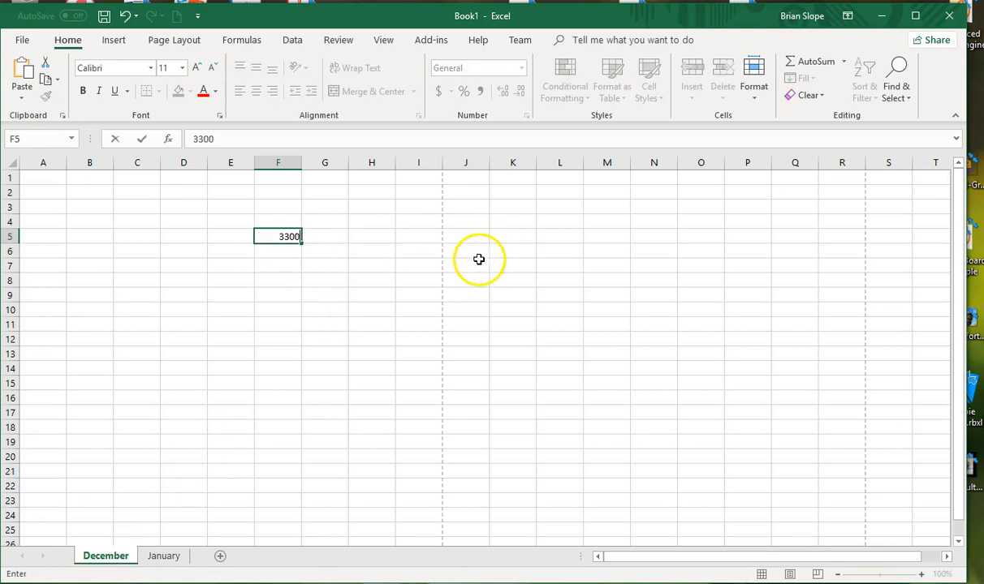
{"action": "key", "text": "Return"}
{"action": "left_click", "coordinate": [168, 566]}
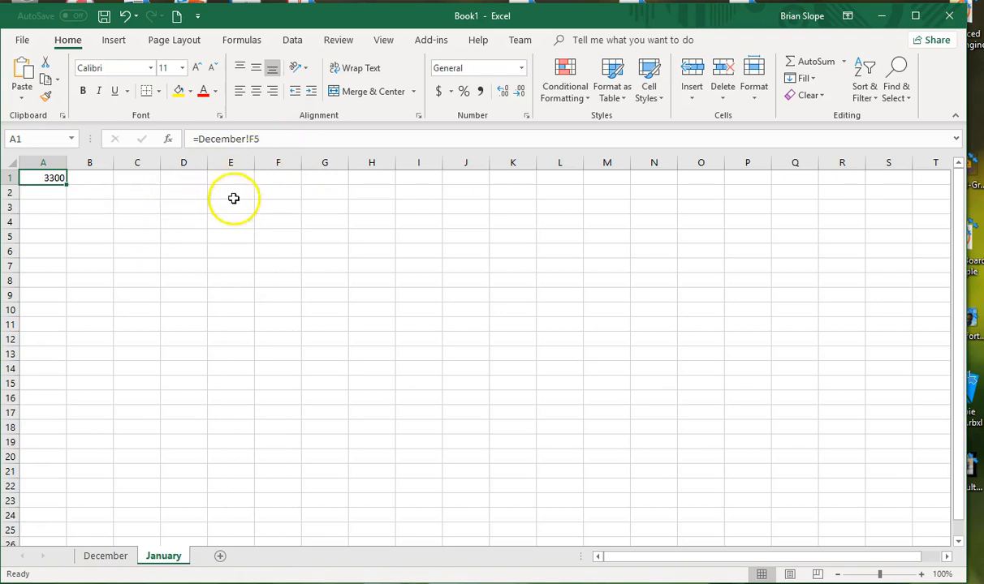
Step: Apply the Currency number format to cell F5 on the December sheet
{"action": "left_click", "coordinate": [123, 558]}
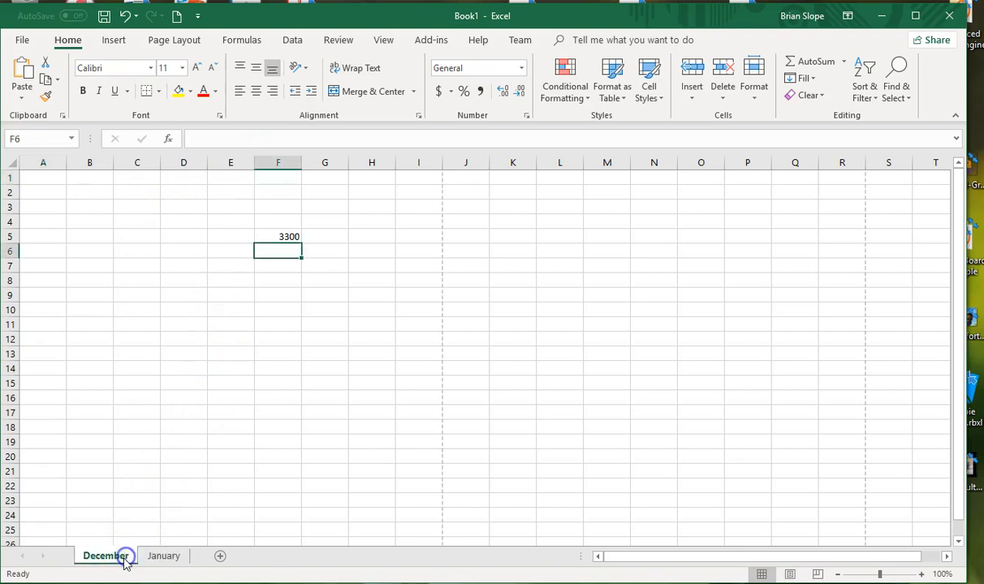
{"action": "left_click", "coordinate": [284, 504]}
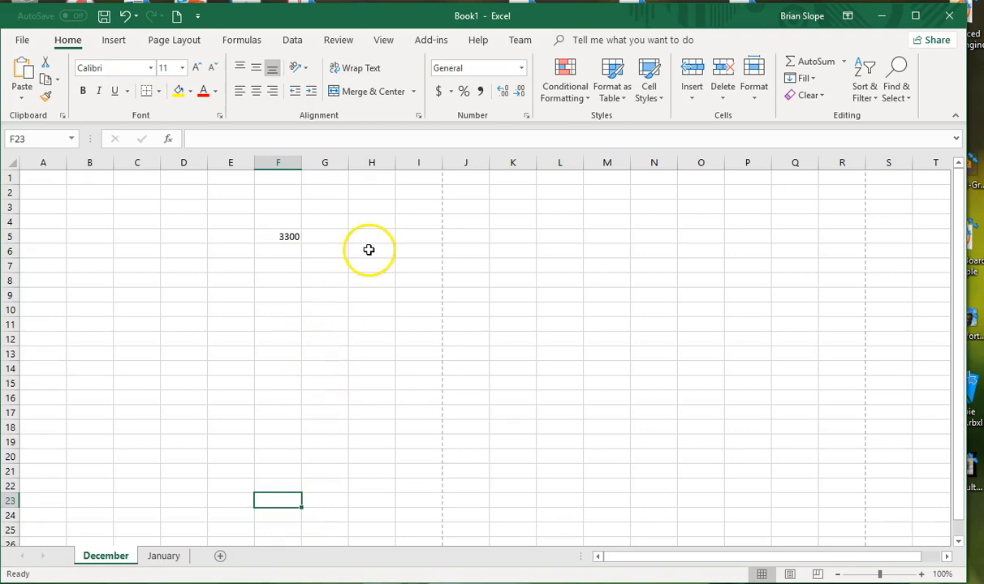
{"action": "left_click", "coordinate": [297, 236]}
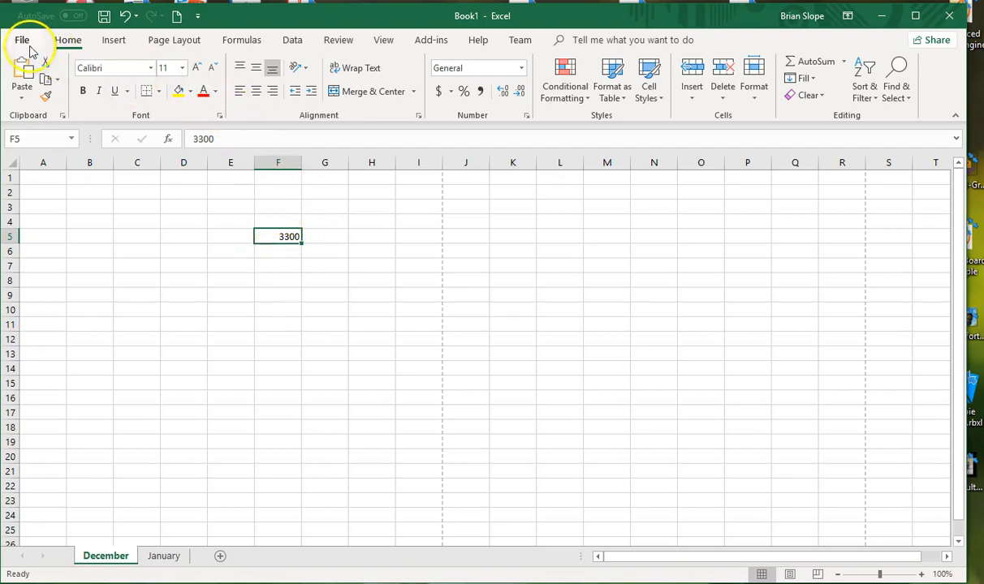
{"action": "left_click", "coordinate": [71, 45]}
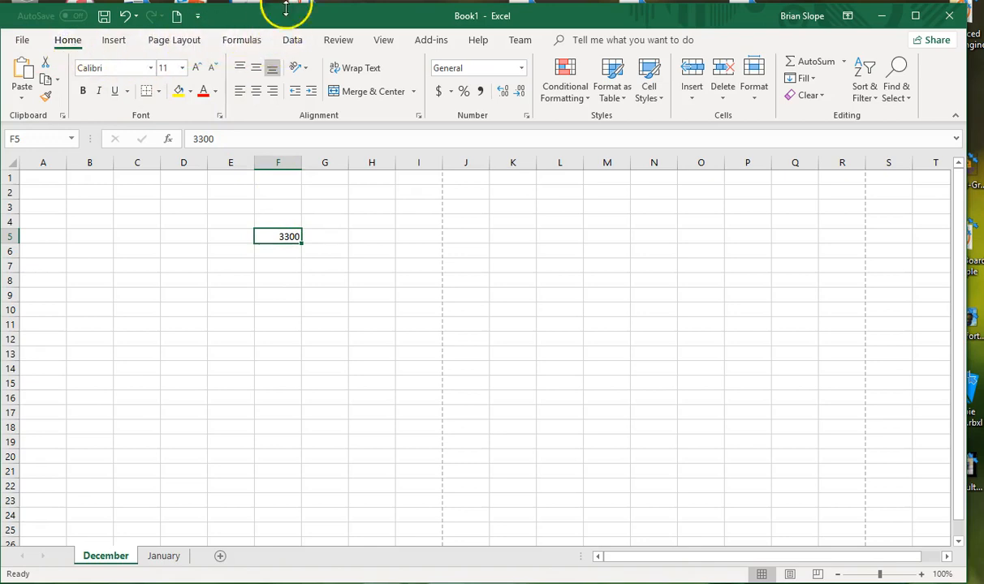
{"action": "left_click", "coordinate": [451, 93]}
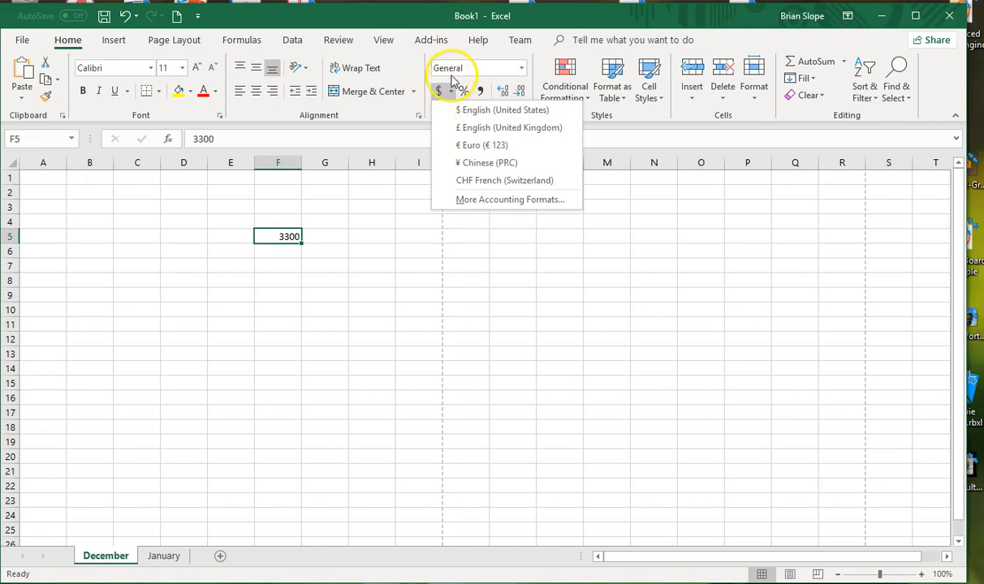
{"action": "left_click", "coordinate": [447, 79]}
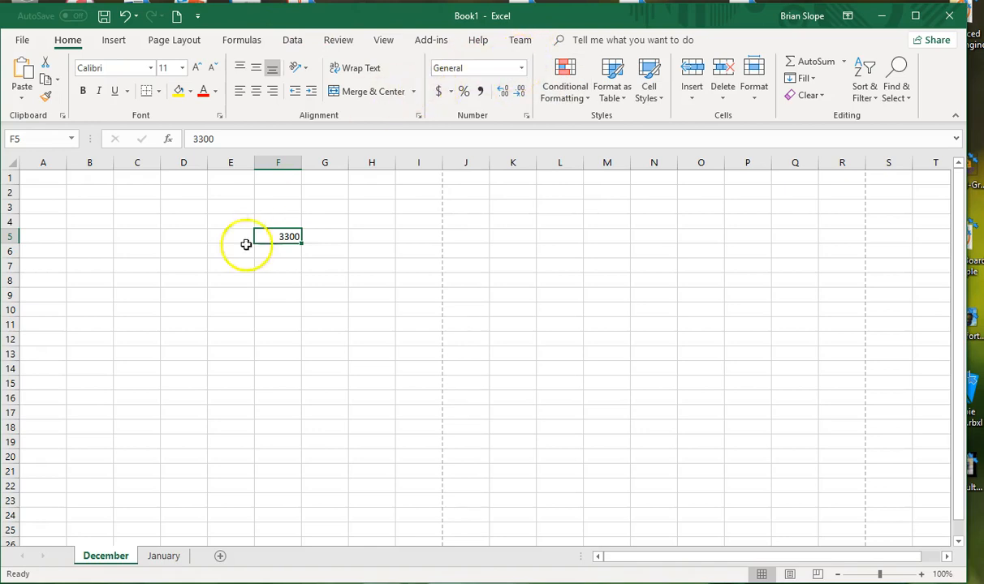
{"action": "left_click", "coordinate": [523, 68]}
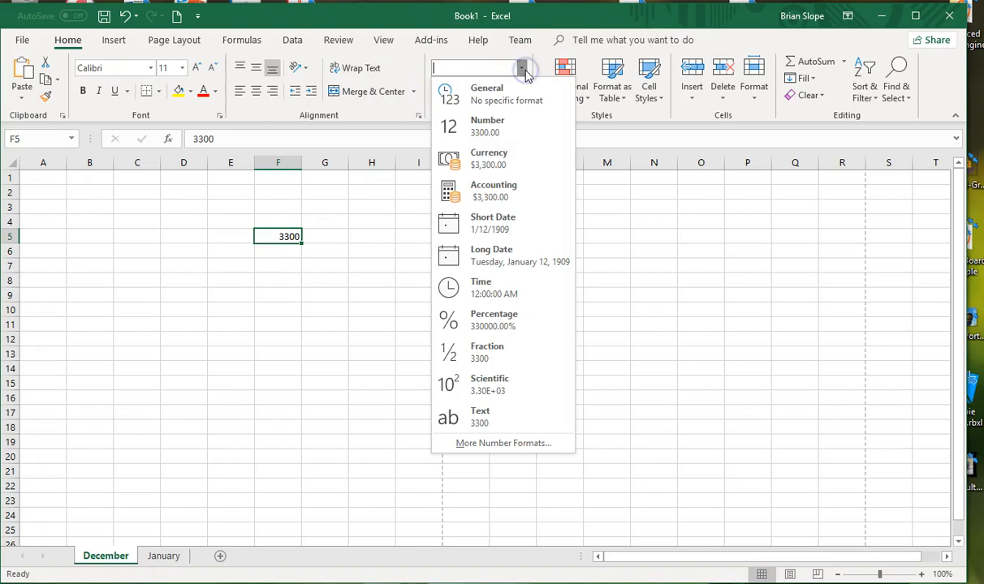
{"action": "left_click", "coordinate": [488, 159]}
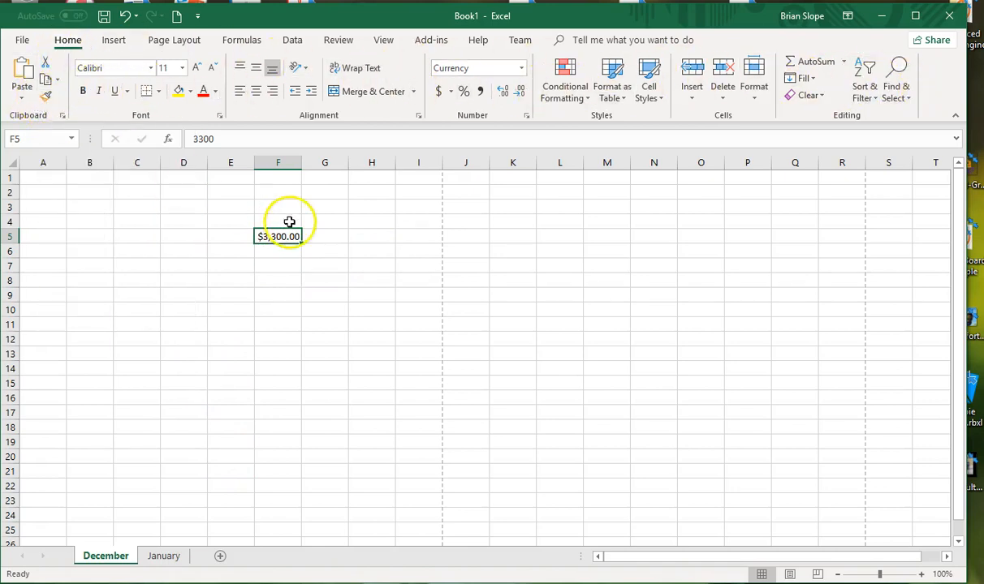
Step: Copy the currency formatting of December's F5 to cell A1 on the January sheet with Format Painter
{"action": "left_click", "coordinate": [46, 96]}
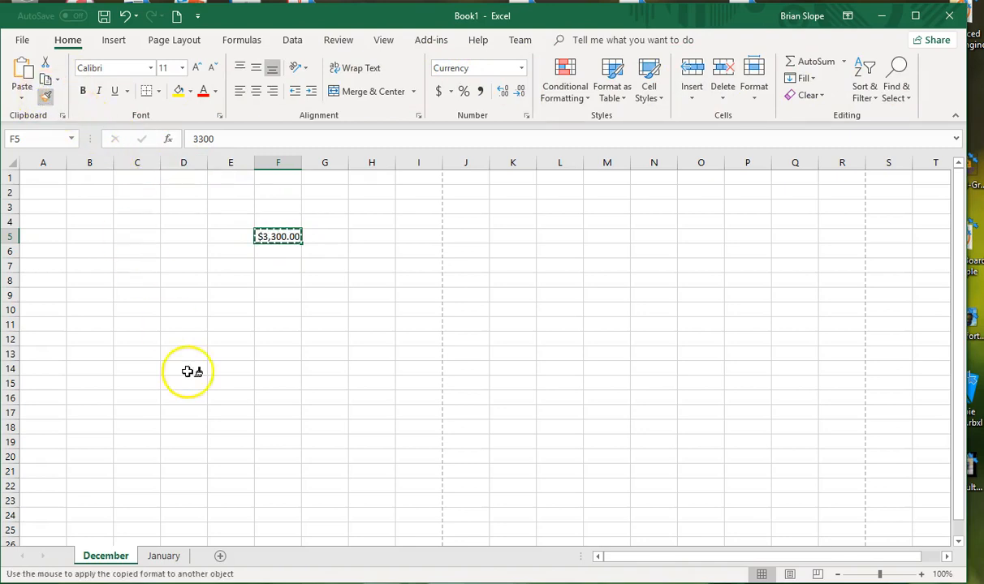
{"action": "left_click", "coordinate": [163, 556]}
{"action": "left_click", "coordinate": [41, 177]}
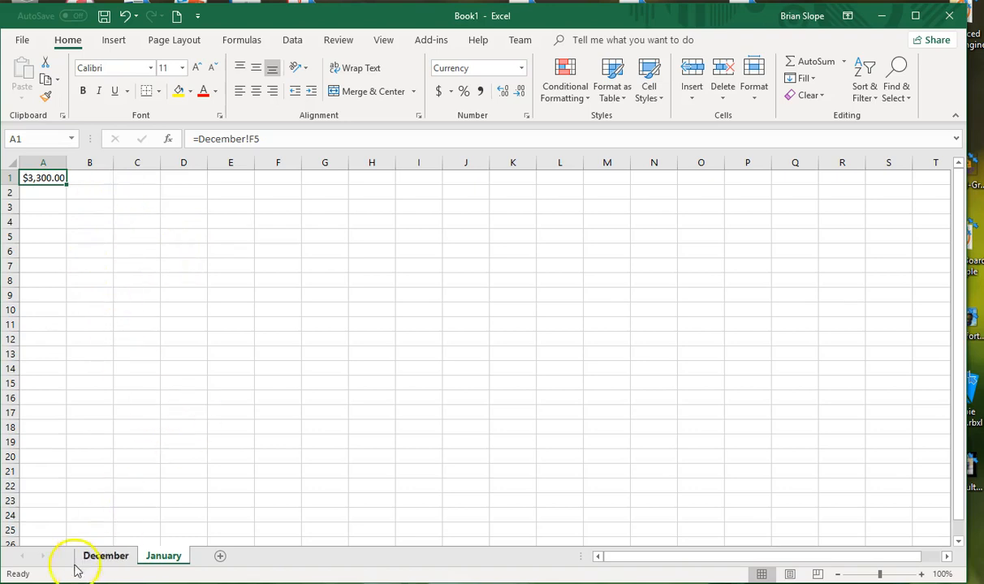
Step: On the December sheet, enter the headings Debits, Credits and Balance in D8:F8 and a starting balance of 1200 in F9
{"action": "left_click", "coordinate": [106, 555]}
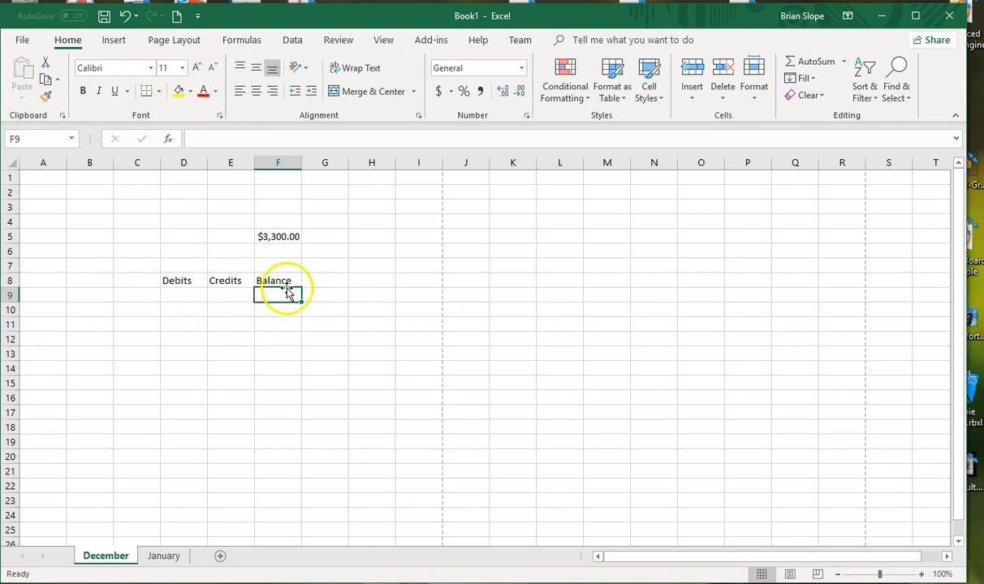
{"action": "left_click", "coordinate": [189, 298]}
{"action": "left_click", "coordinate": [240, 298]}
{"action": "left_click", "coordinate": [188, 293]}
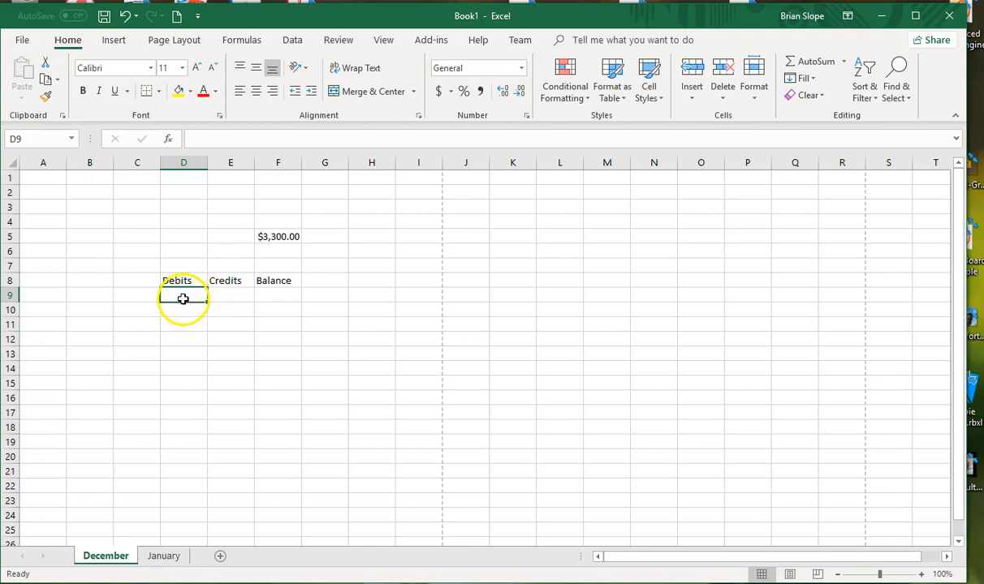
{"action": "left_click", "coordinate": [289, 297]}
{"action": "type", "text": "1200"}
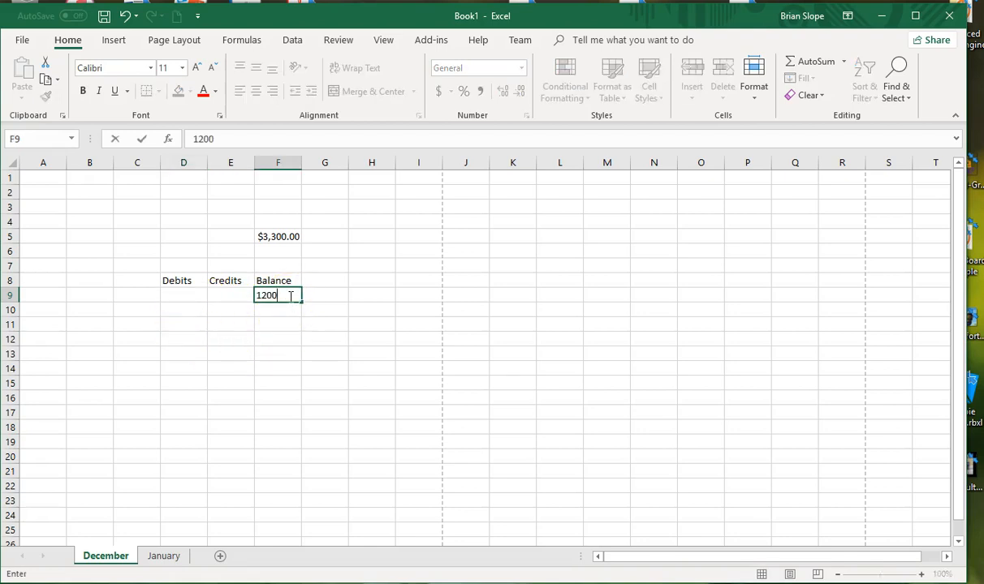
{"action": "key", "text": "Return"}
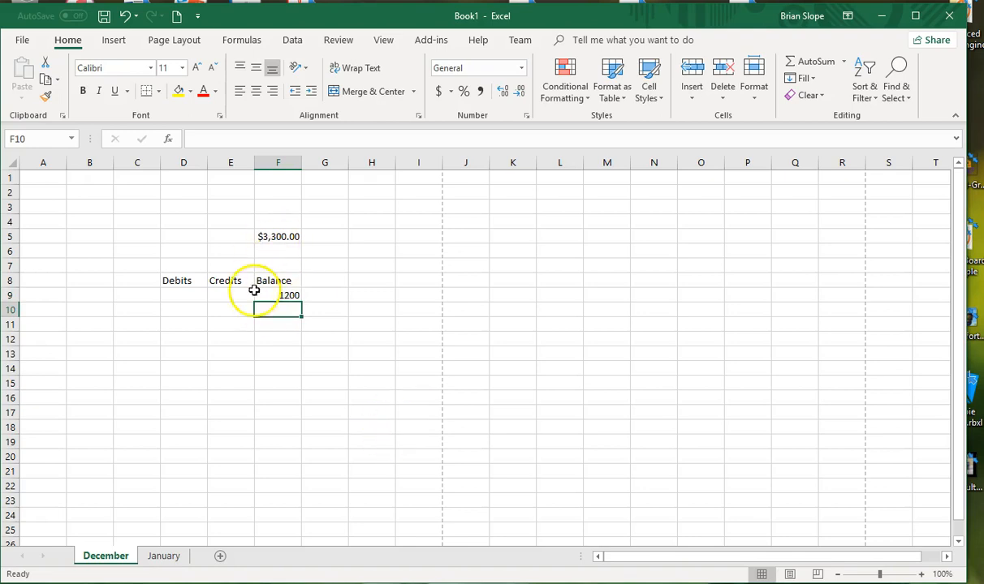
Step: Enter debits of 25.00 in D10 and 45.00 in D11
{"action": "left_click", "coordinate": [193, 311]}
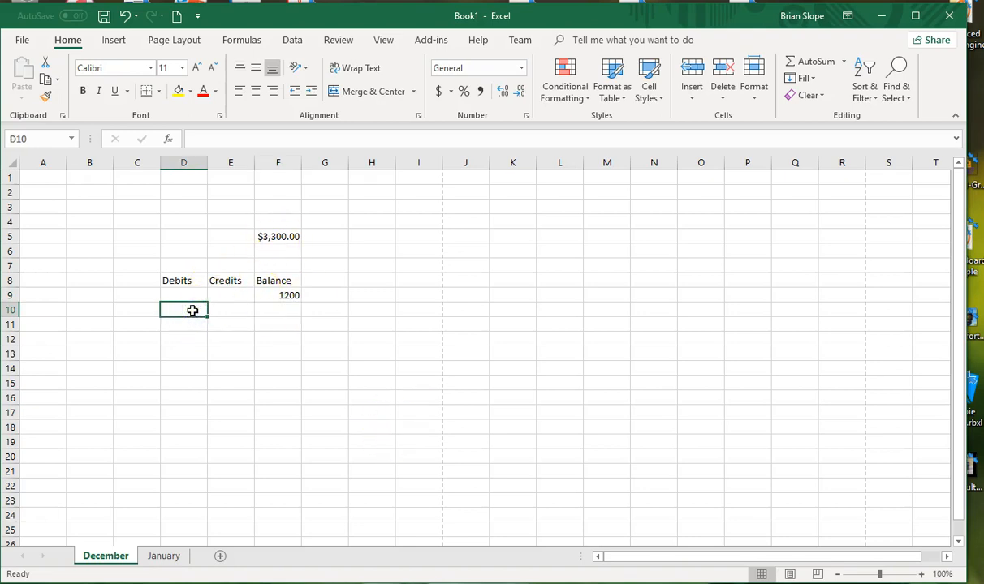
{"action": "type", "text": "25"}
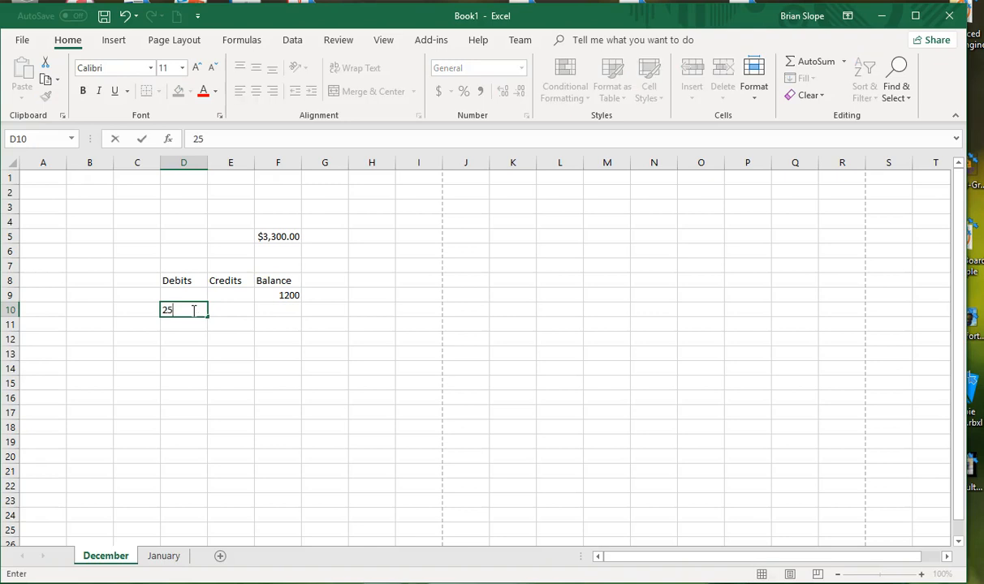
{"action": "type", "text": ".00"}
{"action": "key", "text": "Return"}
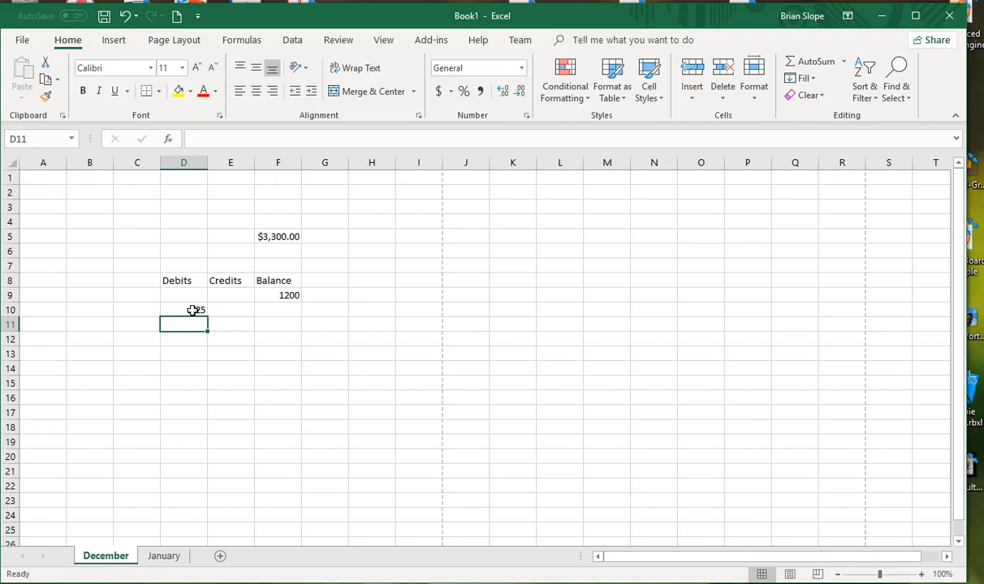
{"action": "type", "text": "45"}
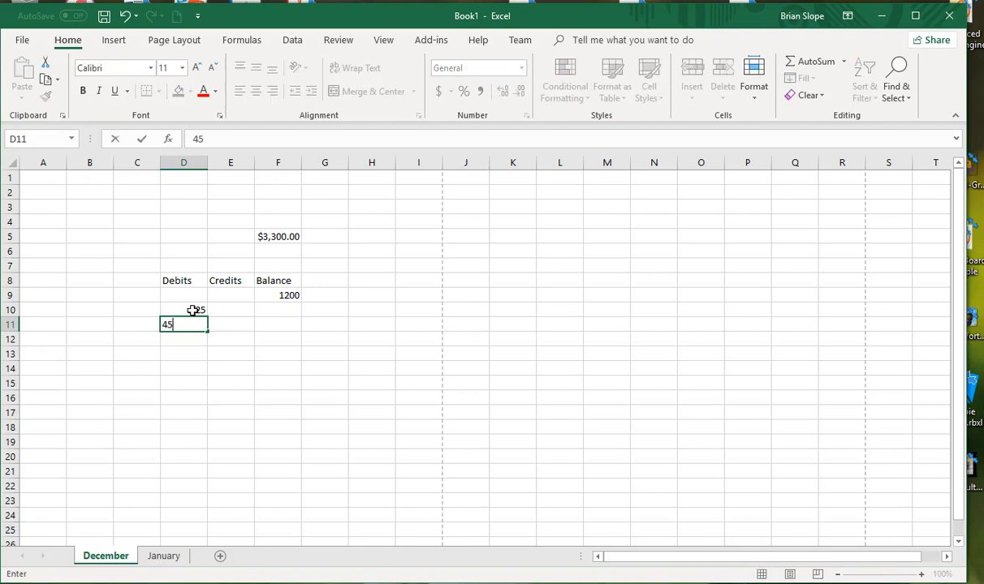
{"action": "type", "text": ".00"}
{"action": "key", "text": "Return"}
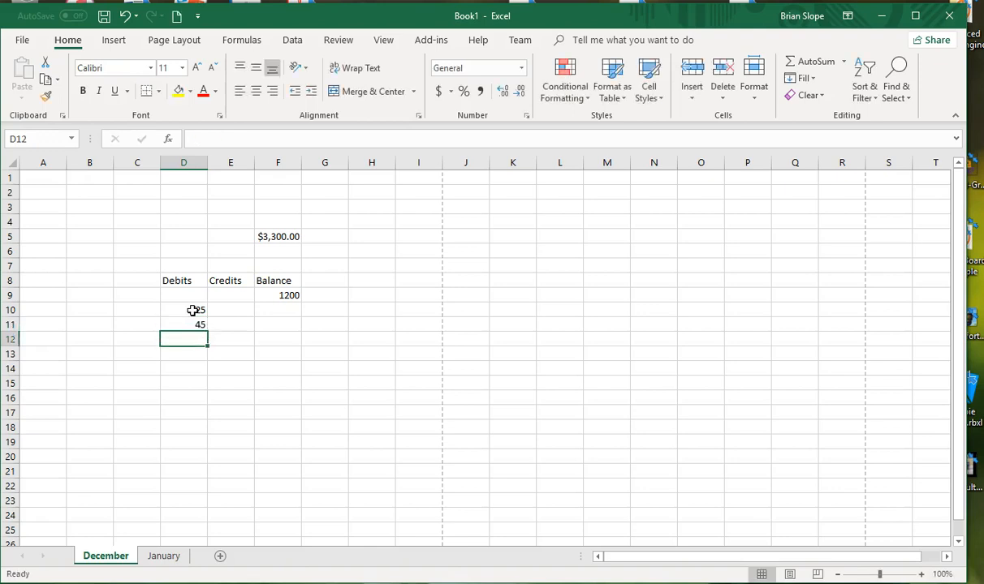
Step: Enter a credit of 50 in E12 of the December ledger
{"action": "key", "text": "Right"}
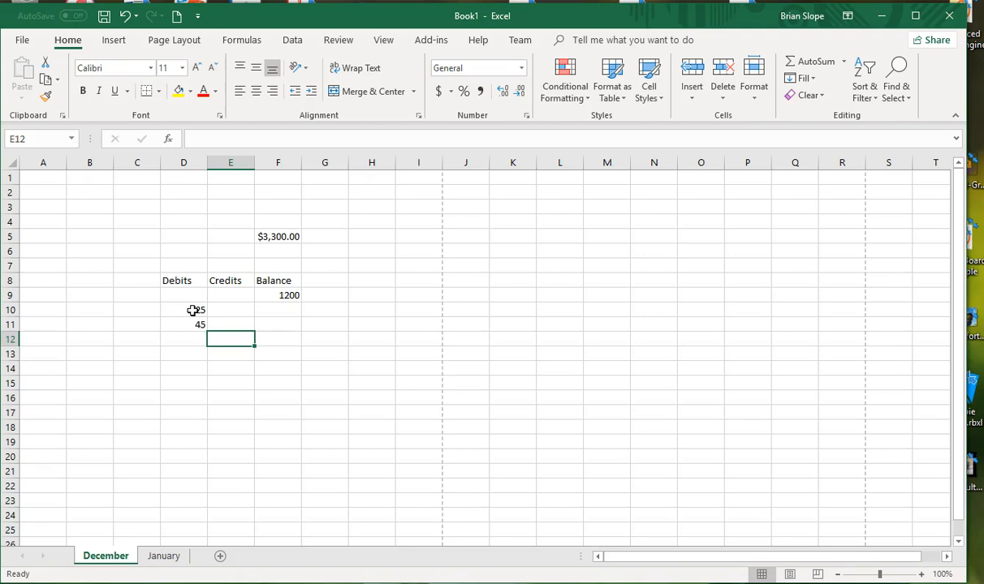
{"action": "type", "text": "25"}
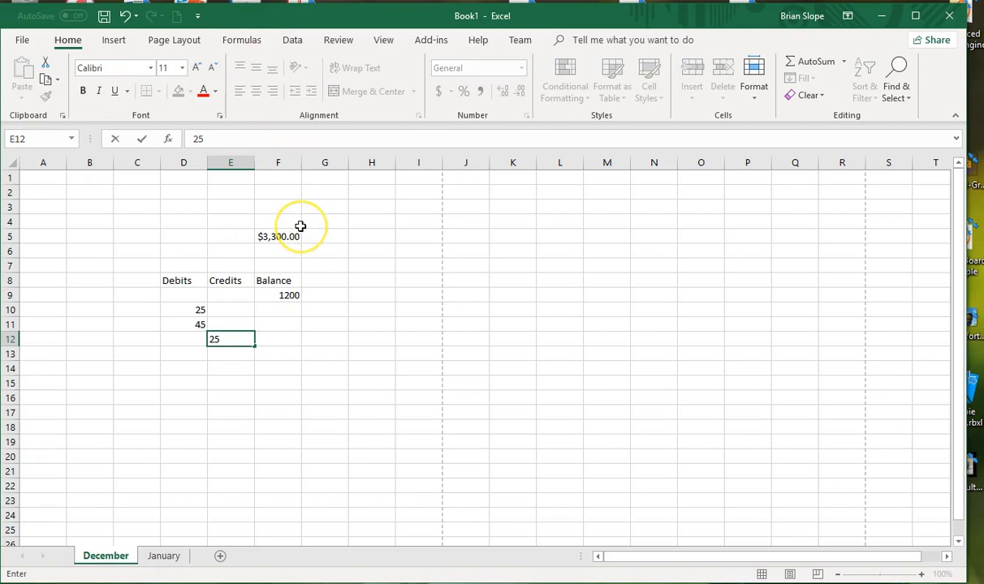
{"action": "key", "text": "BackSpace"}
{"action": "key", "text": "BackSpace"}
{"action": "type", "text": "50"}
{"action": "key", "text": "Return"}
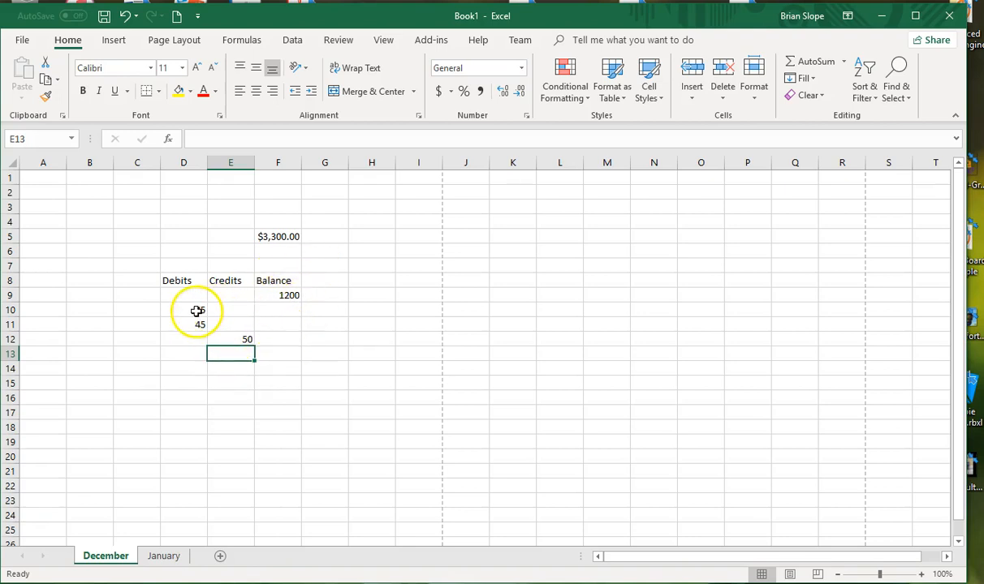
Step: Calculate the balance after the first debit in F10 with the formula =F9-D10
{"action": "left_click", "coordinate": [290, 310]}
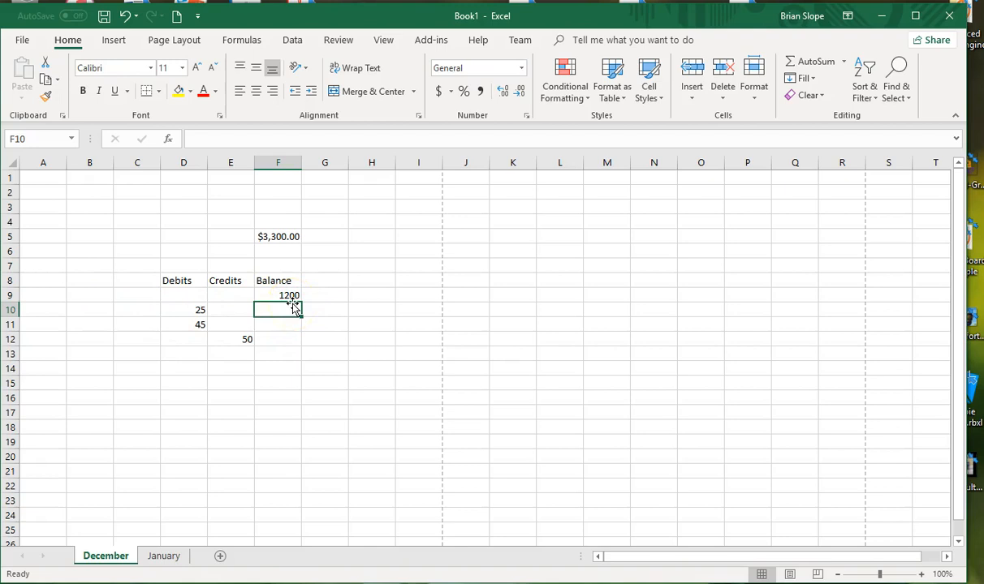
{"action": "type", "text": "="}
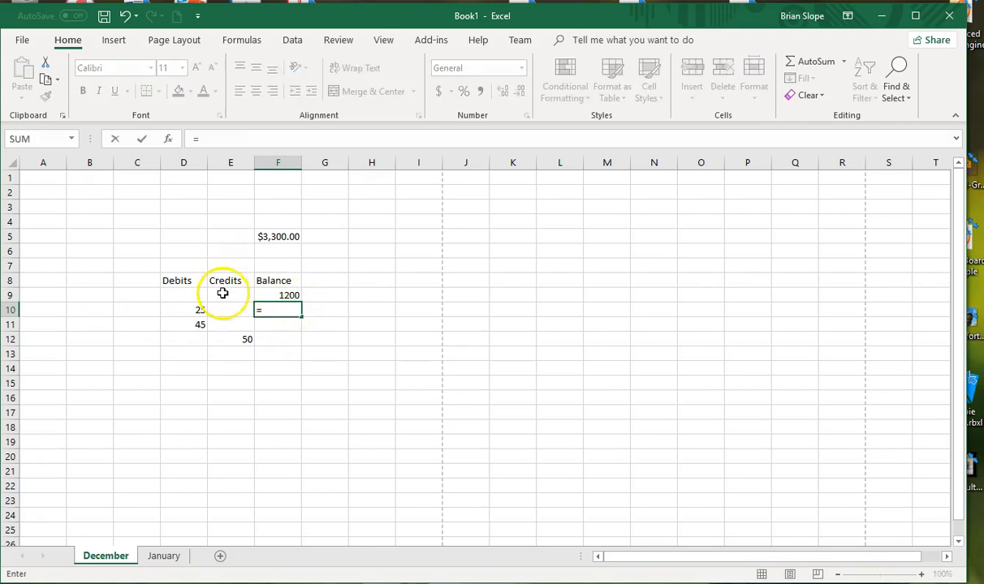
{"action": "left_click", "coordinate": [277, 295]}
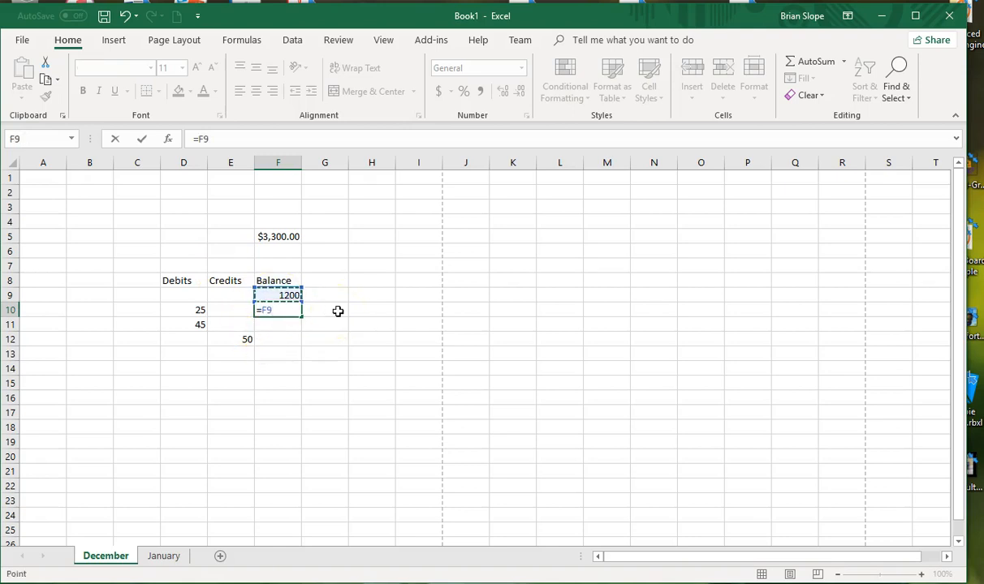
{"action": "type", "text": "-"}
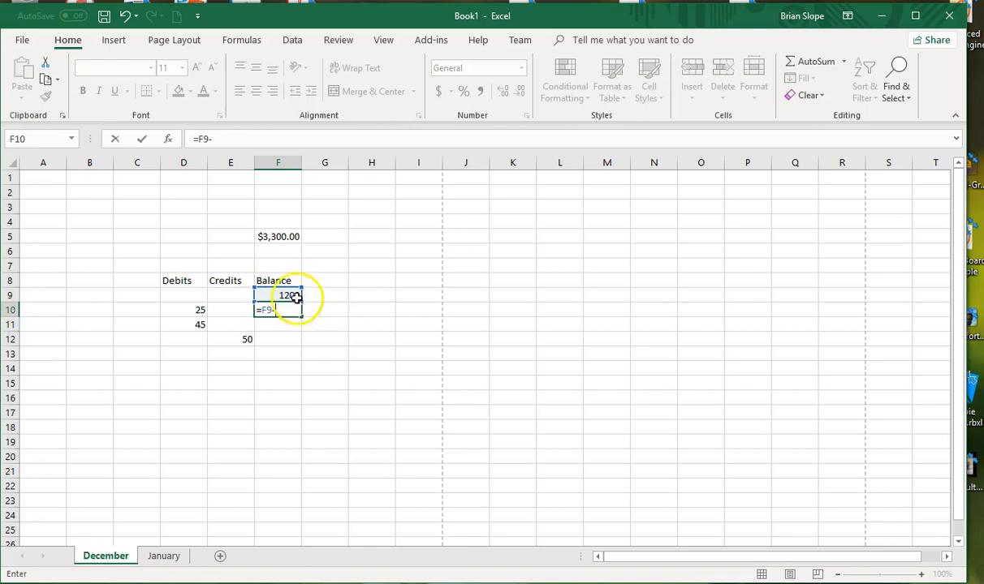
{"action": "left_click", "coordinate": [189, 309]}
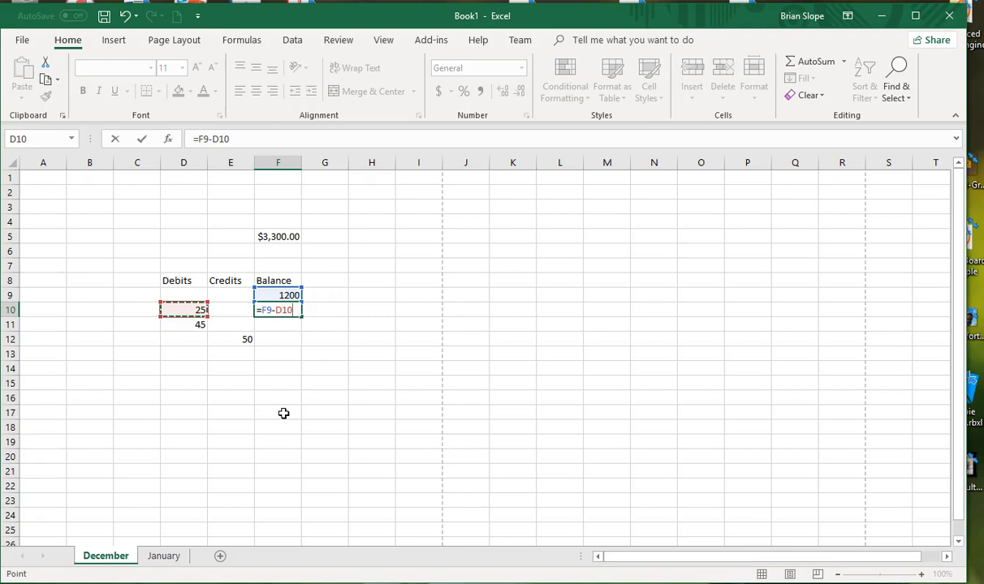
{"action": "key", "text": "Return"}
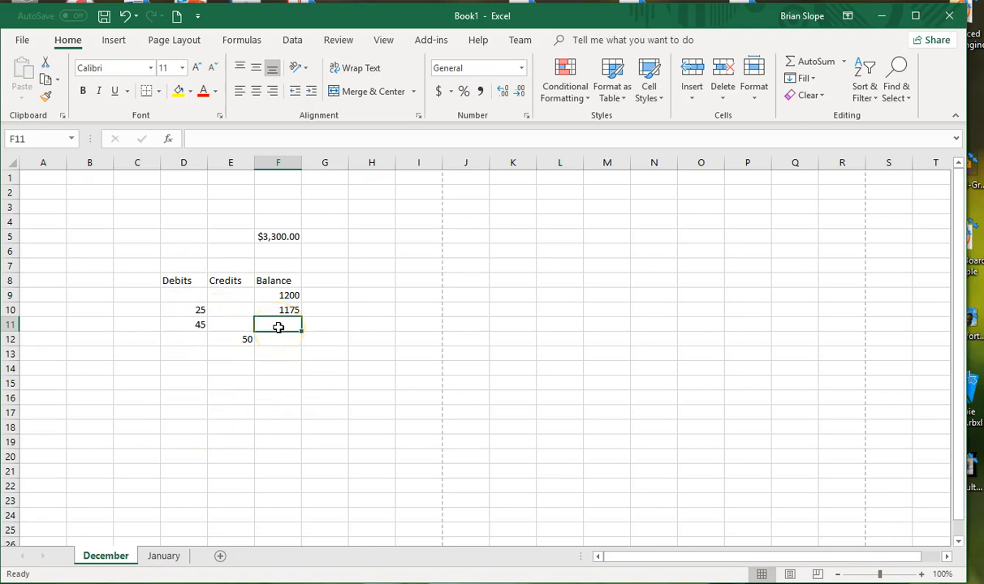
Step: Calculate the balance after the second debit in F11 with the formula =F10-D11
{"action": "type", "text": "="}
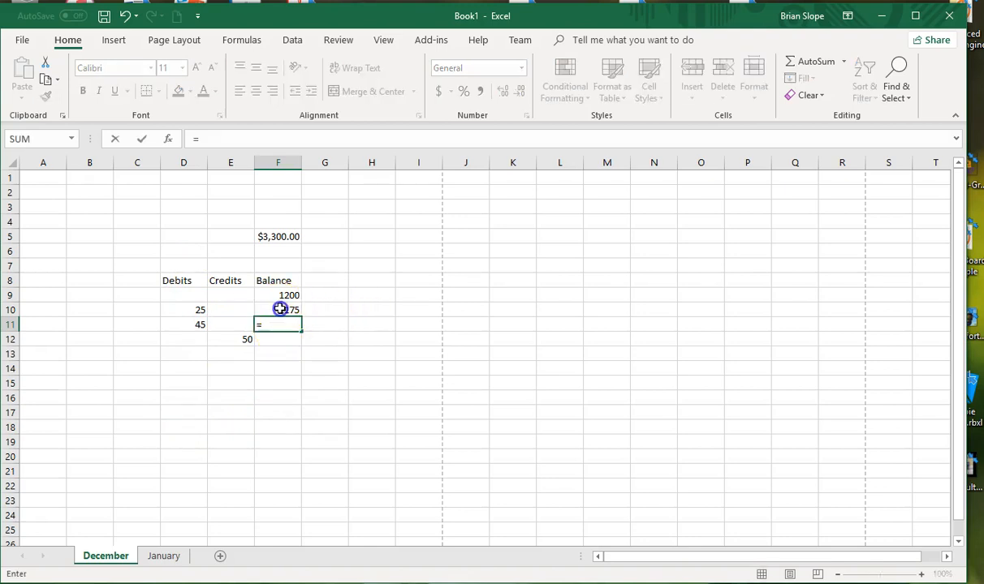
{"action": "left_click", "coordinate": [279, 310]}
{"action": "type", "text": "-"}
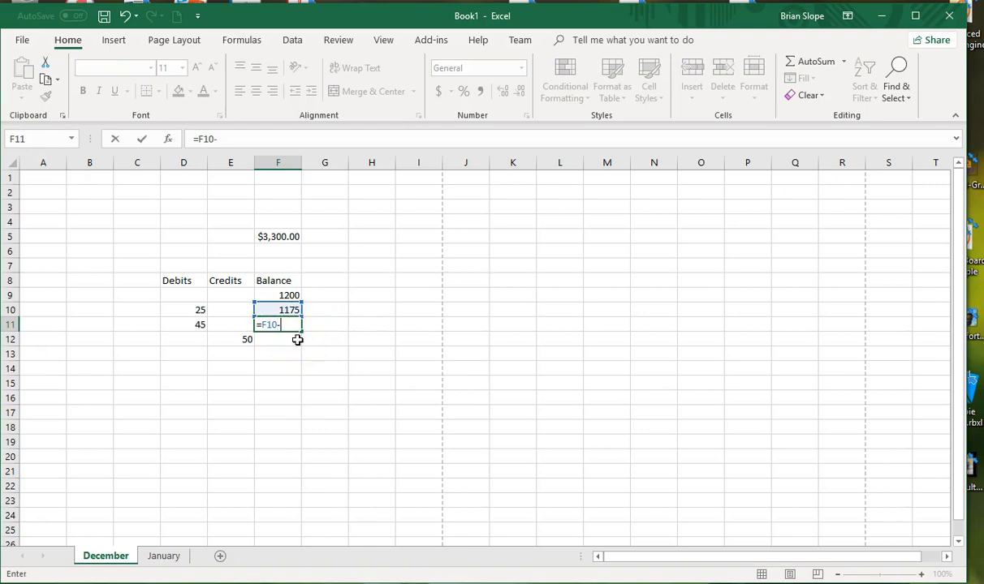
{"action": "left_click", "coordinate": [191, 324]}
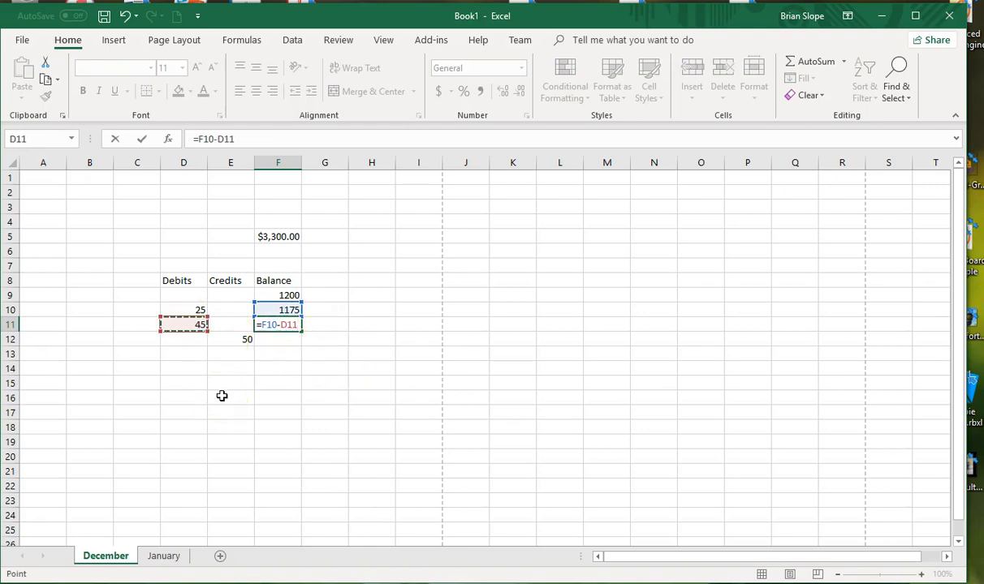
{"action": "key", "text": "Return"}
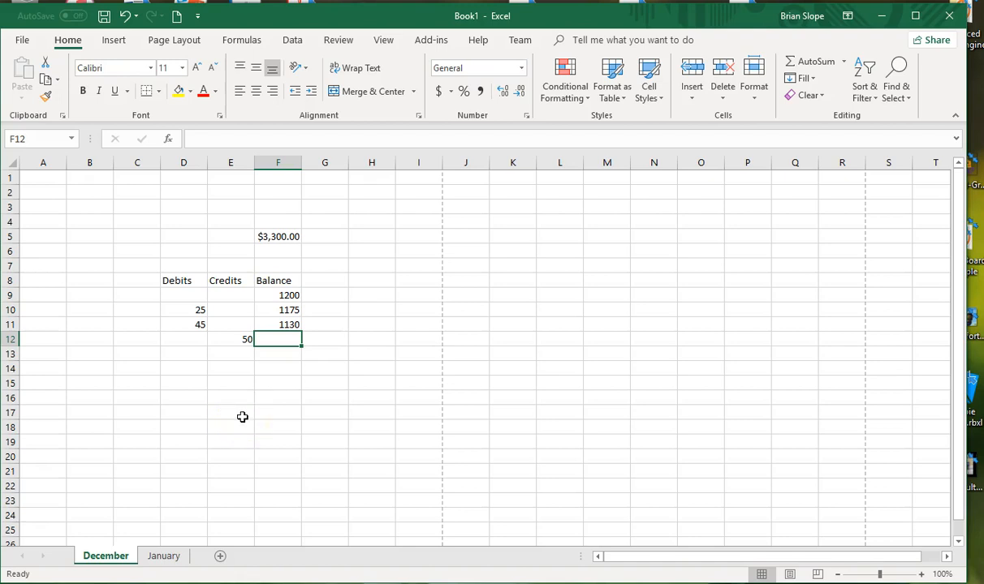
Step: Calculate the balance after the credit in F12 with the formula =F11+E12
{"action": "type", "text": "="}
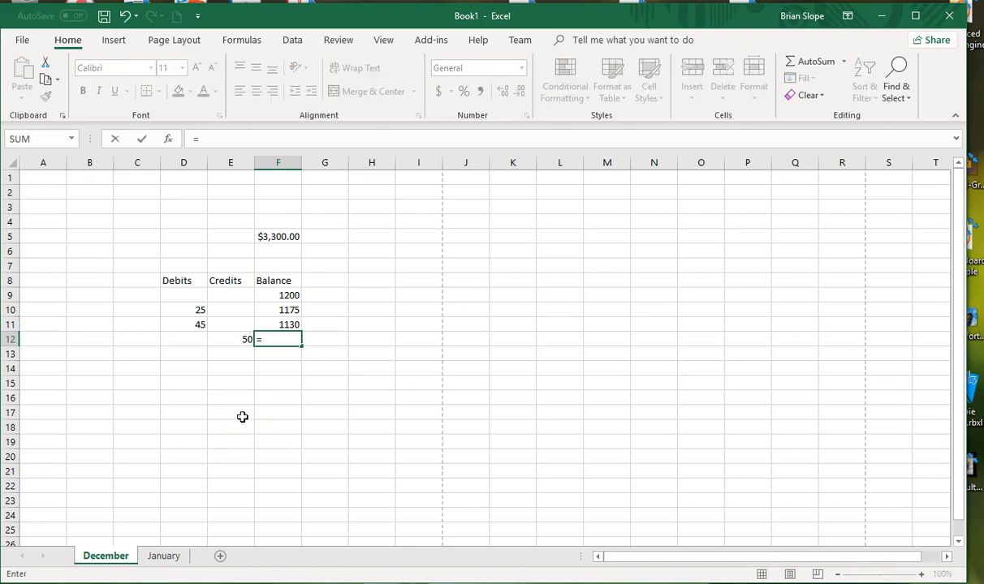
{"action": "left_click", "coordinate": [266, 324]}
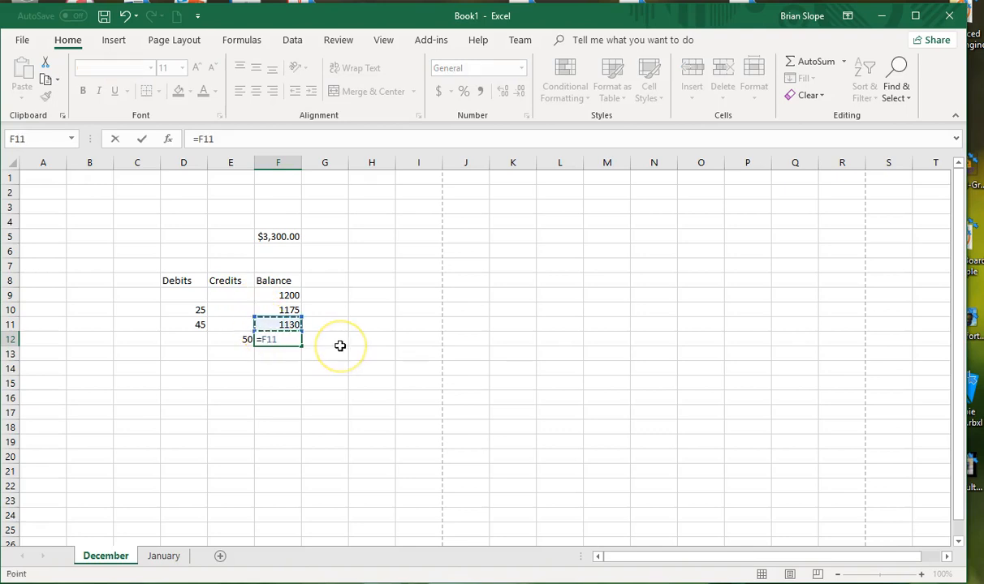
{"action": "type", "text": "+"}
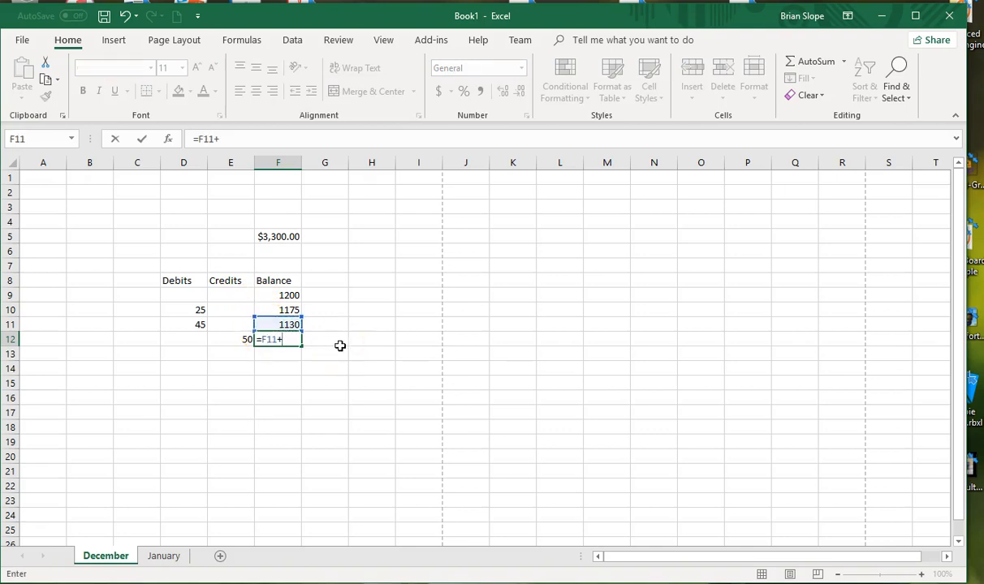
{"action": "left_click", "coordinate": [229, 336]}
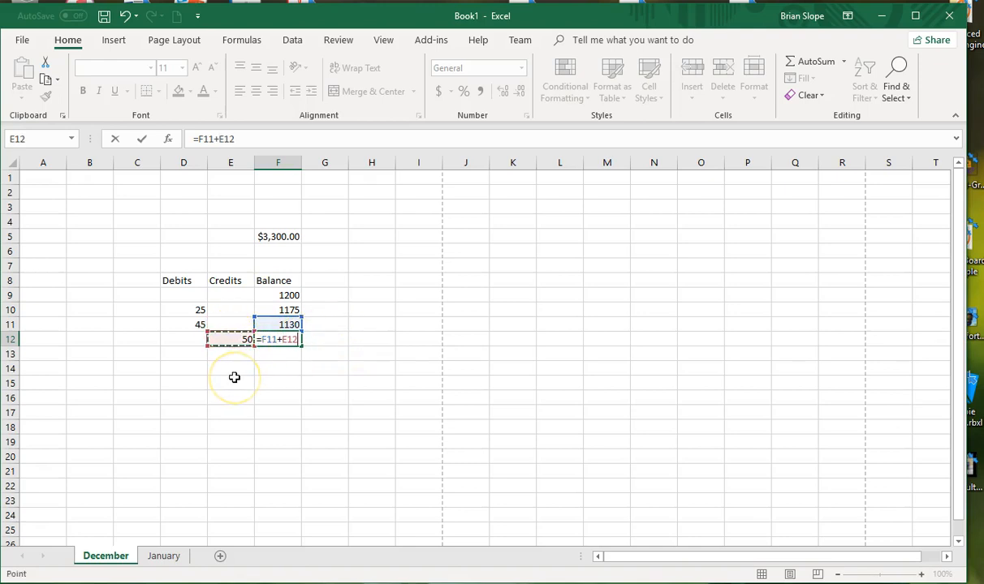
{"action": "key", "text": "Return"}
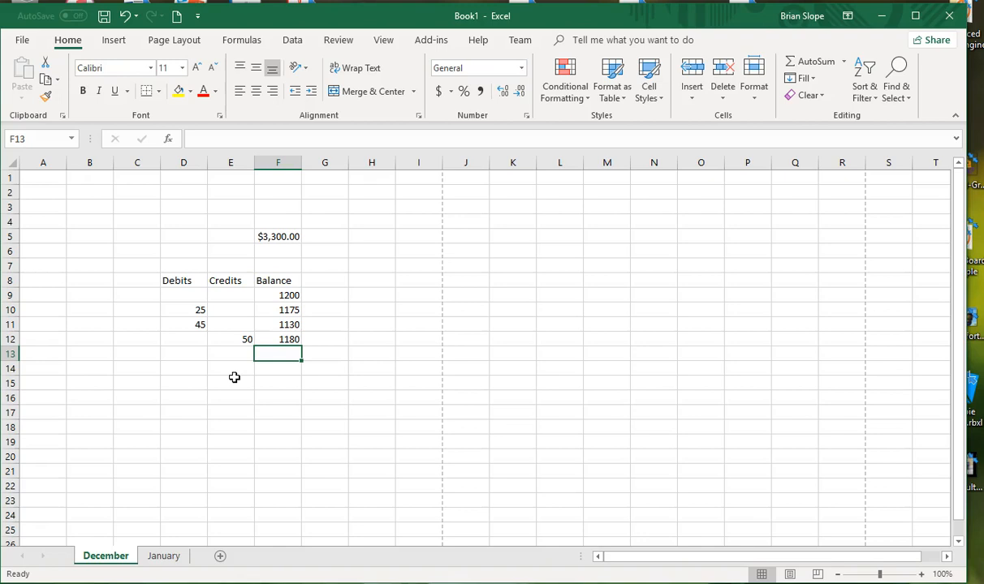
{"action": "key", "text": "Up"}
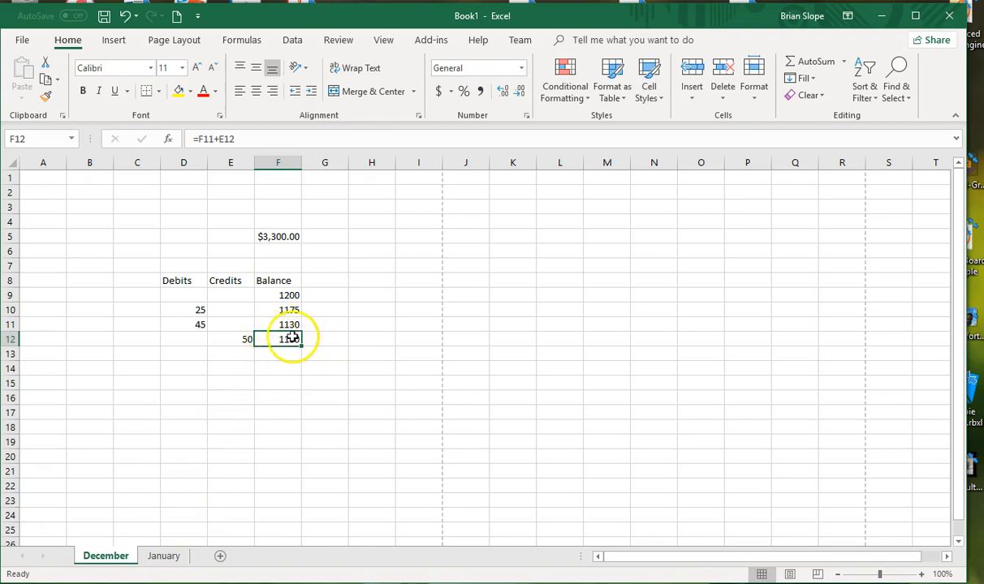
Step: Link cell E5 on the January sheet to December's final balance with the formula =December!F12
{"action": "left_click", "coordinate": [163, 556]}
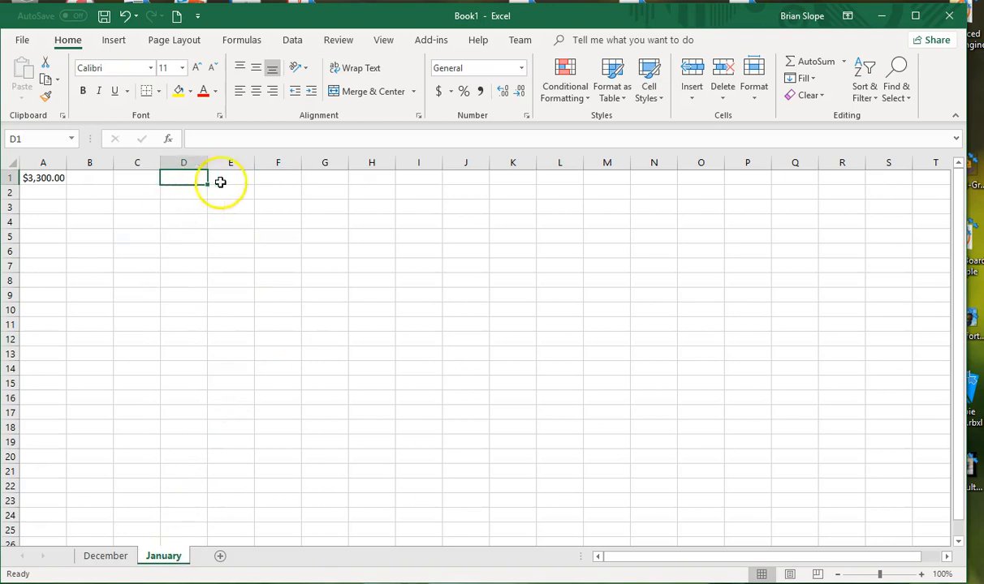
{"action": "left_click", "coordinate": [238, 237]}
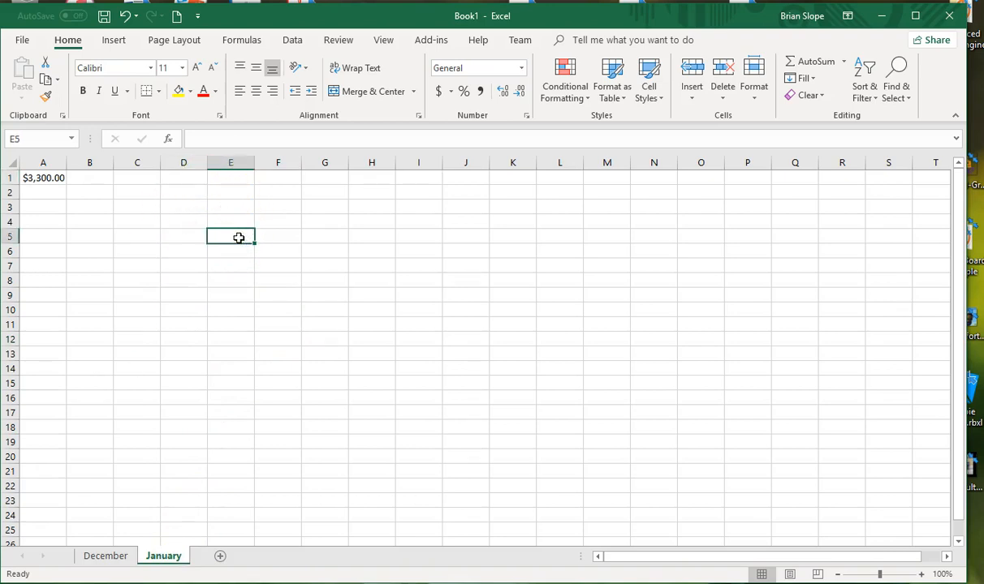
{"action": "type", "text": "="}
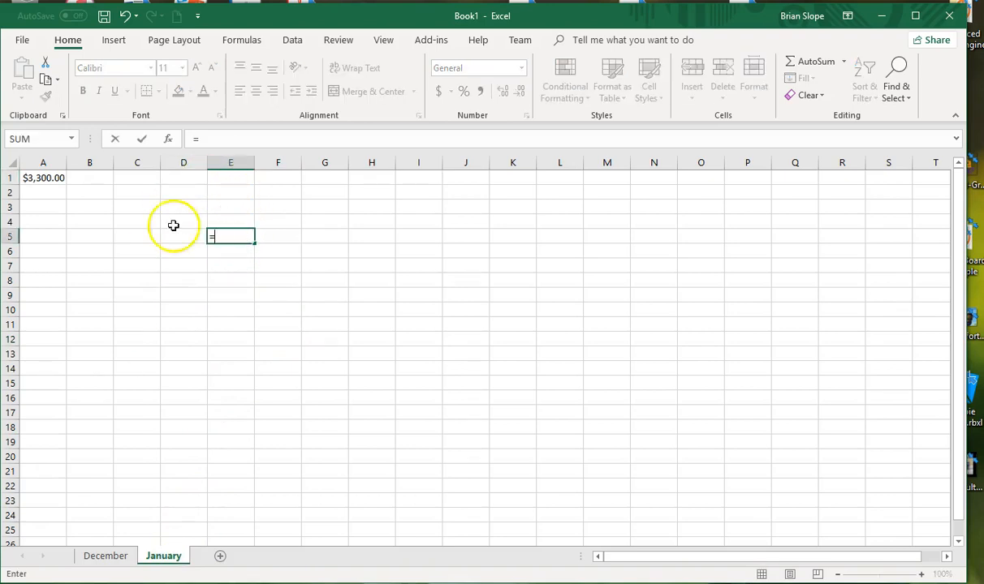
{"action": "left_click", "coordinate": [112, 556]}
{"action": "left_click", "coordinate": [285, 339]}
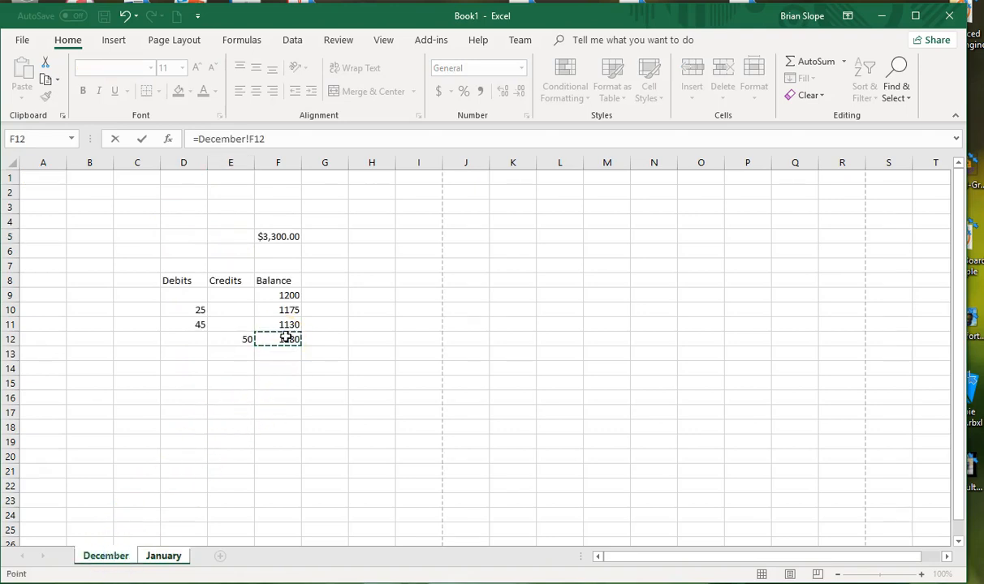
{"action": "key", "text": "Return"}
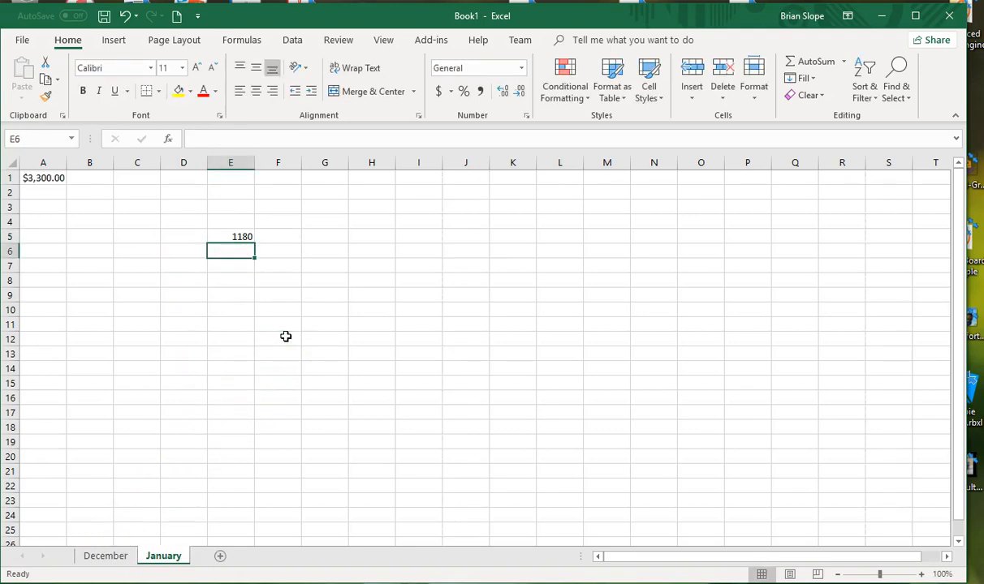
{"action": "left_click", "coordinate": [230, 236]}
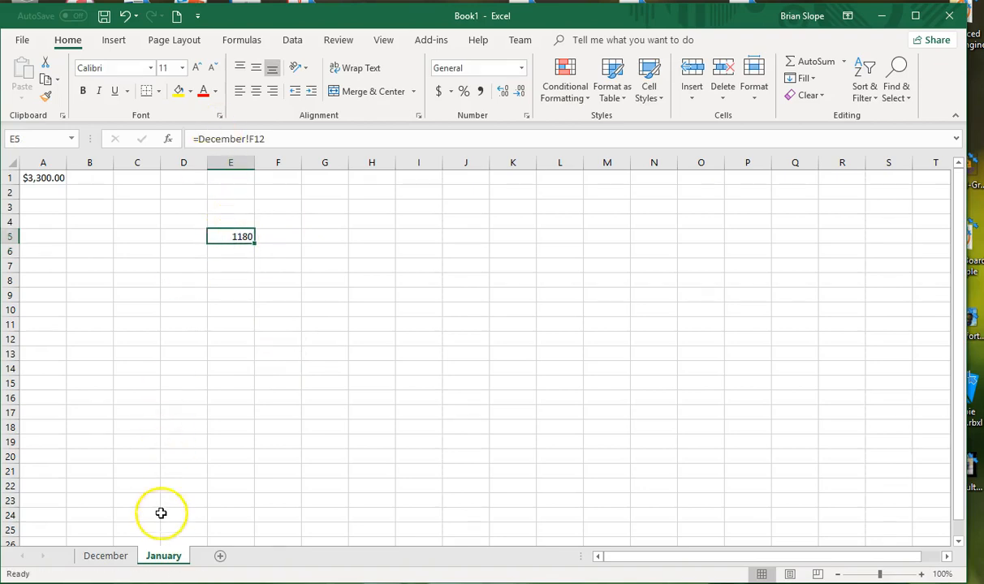